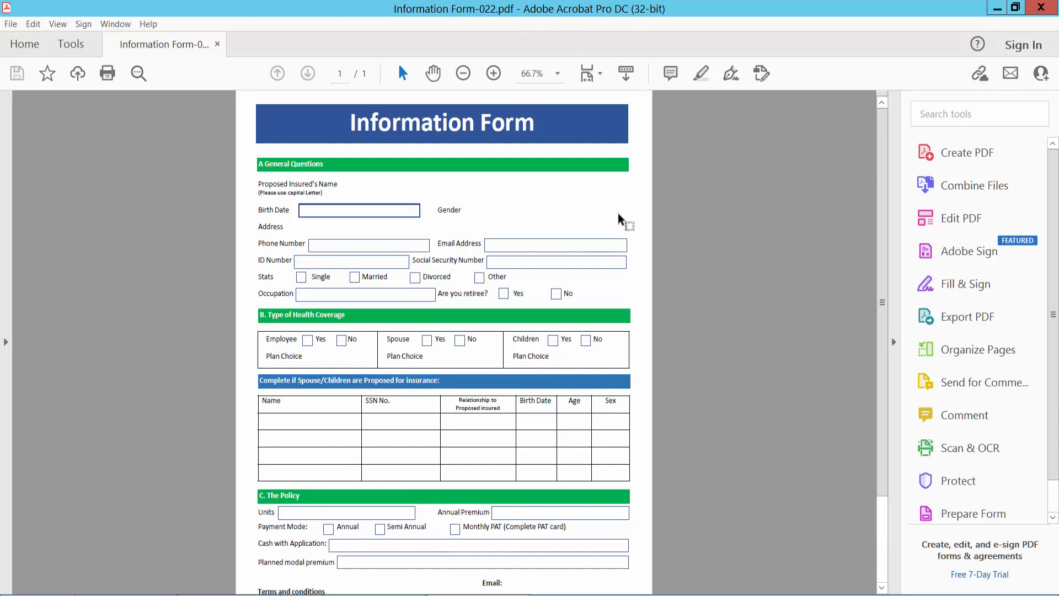
Switch from the Information Form-022.pdf view to the Tools center.
{"action": "left_click", "coordinate": [71, 44]}
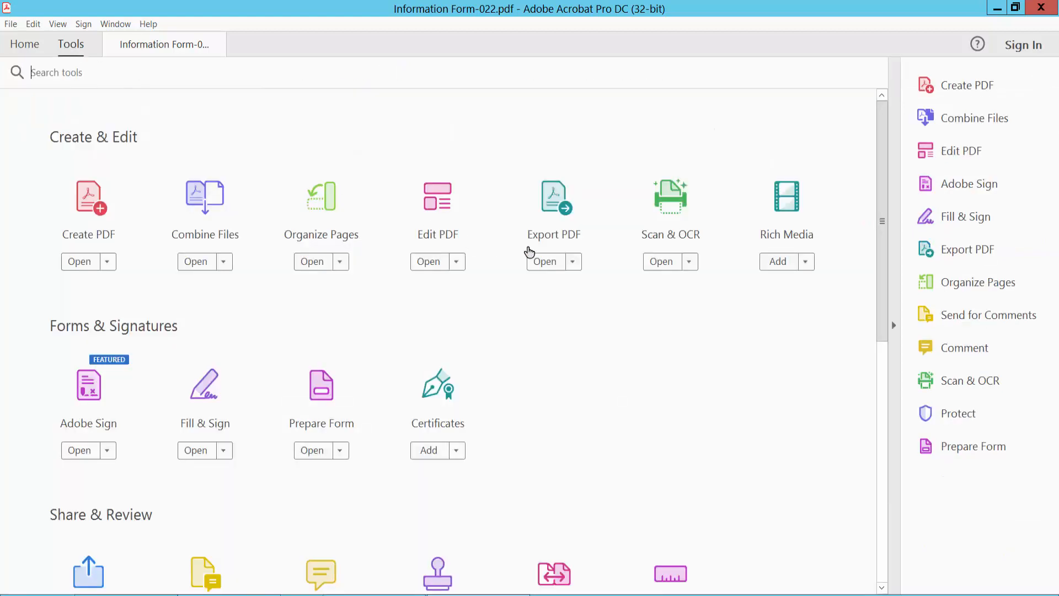
Launch Prepare Form from Forms & Signatures for Information Form-022.pdf.
{"action": "scroll", "coordinate": [524, 254], "scroll_direction": "down", "scroll_amount": 2}
{"action": "scroll", "coordinate": [525, 254], "scroll_direction": "down", "scroll_amount": 1}
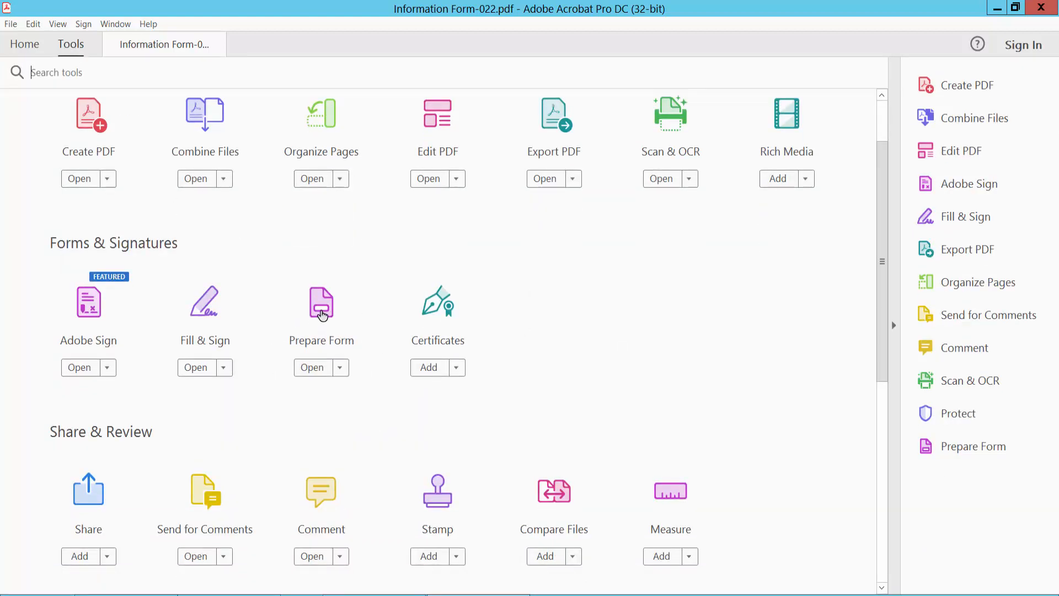
{"action": "left_click", "coordinate": [323, 316]}
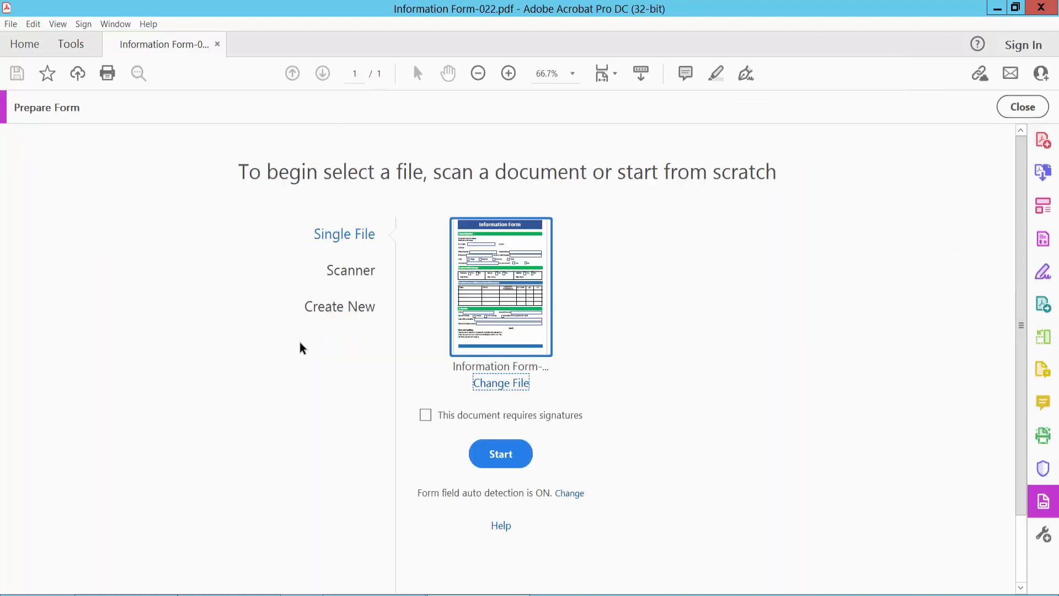
Auto-detect fields like Birth Date, Email Address and NameRow1, then switch to Preview.
{"action": "left_click", "coordinate": [498, 452]}
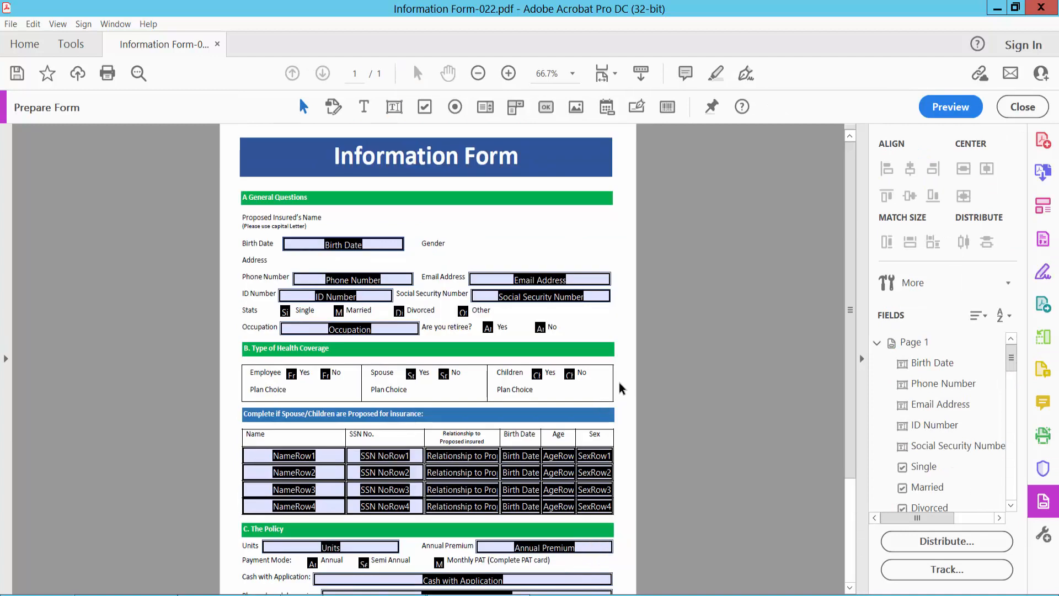
{"action": "scroll", "coordinate": [618, 376], "scroll_direction": "down", "scroll_amount": 3}
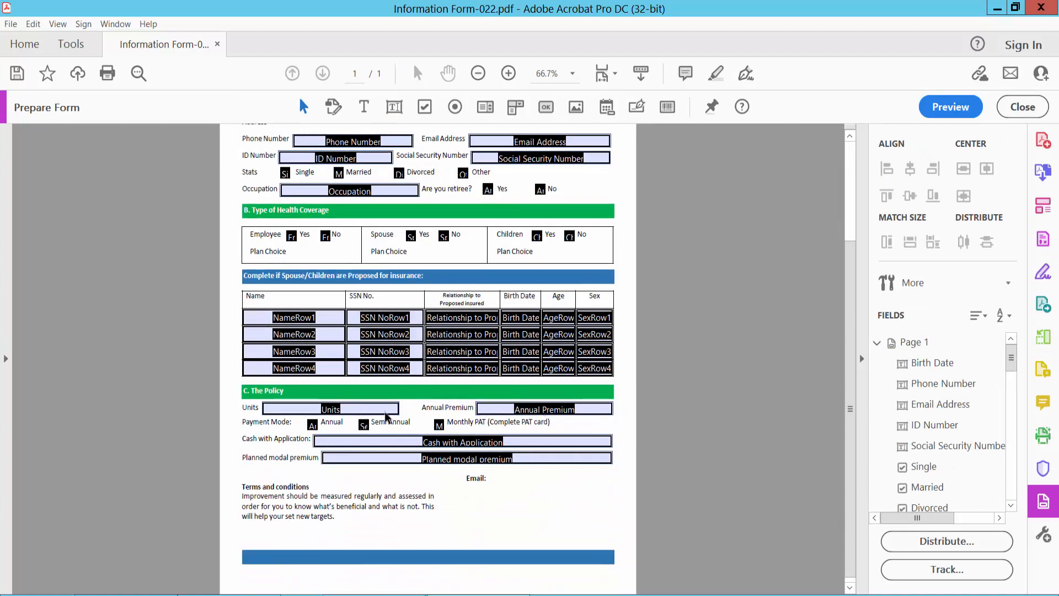
{"action": "left_click", "coordinate": [393, 346]}
{"action": "scroll", "coordinate": [389, 339], "scroll_direction": "up", "scroll_amount": 3}
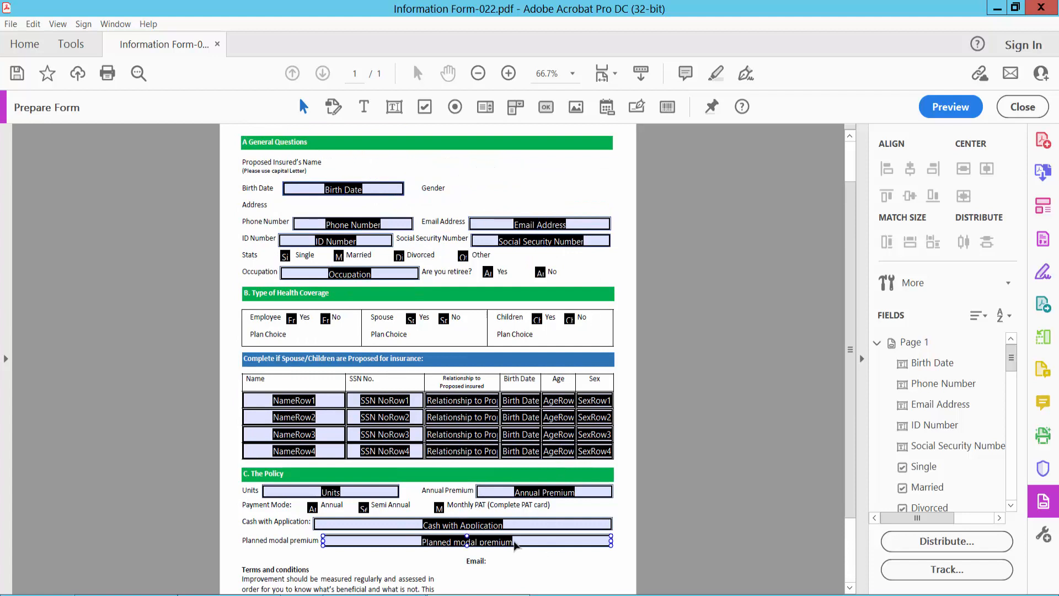
{"action": "scroll", "coordinate": [761, 237], "scroll_direction": "up", "scroll_amount": 2}
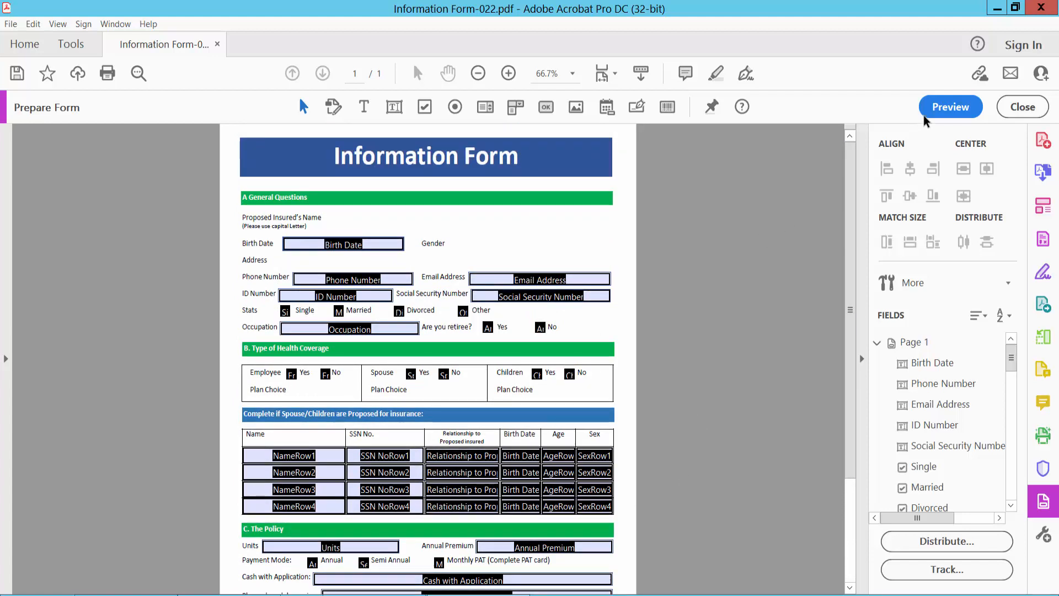
{"action": "left_click", "coordinate": [950, 108]}
Enter 'Tex 7' under SSN No. and 'ss', 'xc', '48' in the table's Name cells.
{"action": "scroll", "coordinate": [617, 276], "scroll_direction": "down", "scroll_amount": 3}
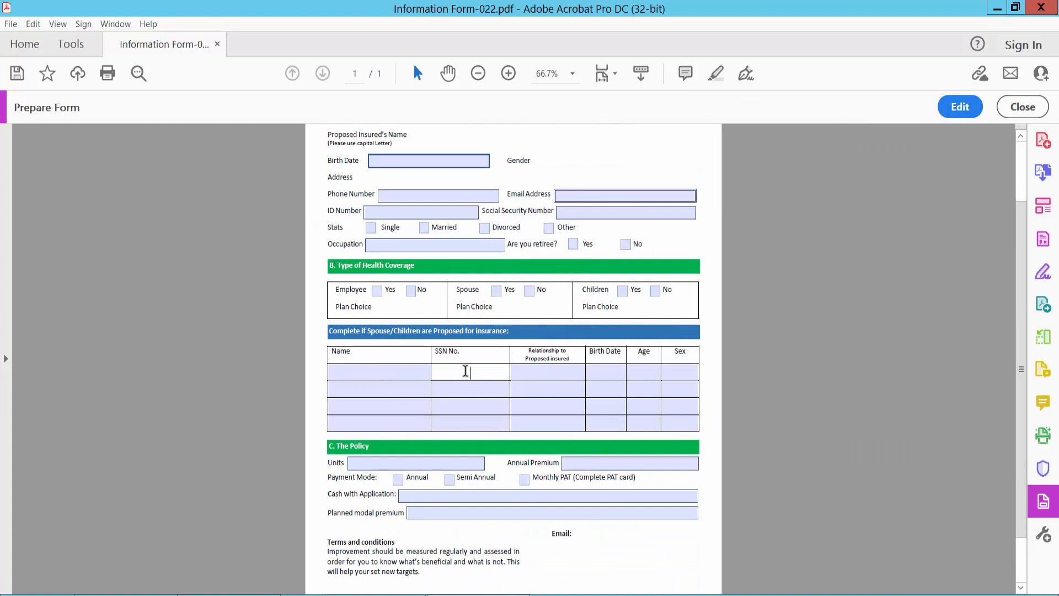
{"action": "type", "text": "Tex 7"}
{"action": "left_click", "coordinate": [379, 372]}
{"action": "type", "text": "ss"}
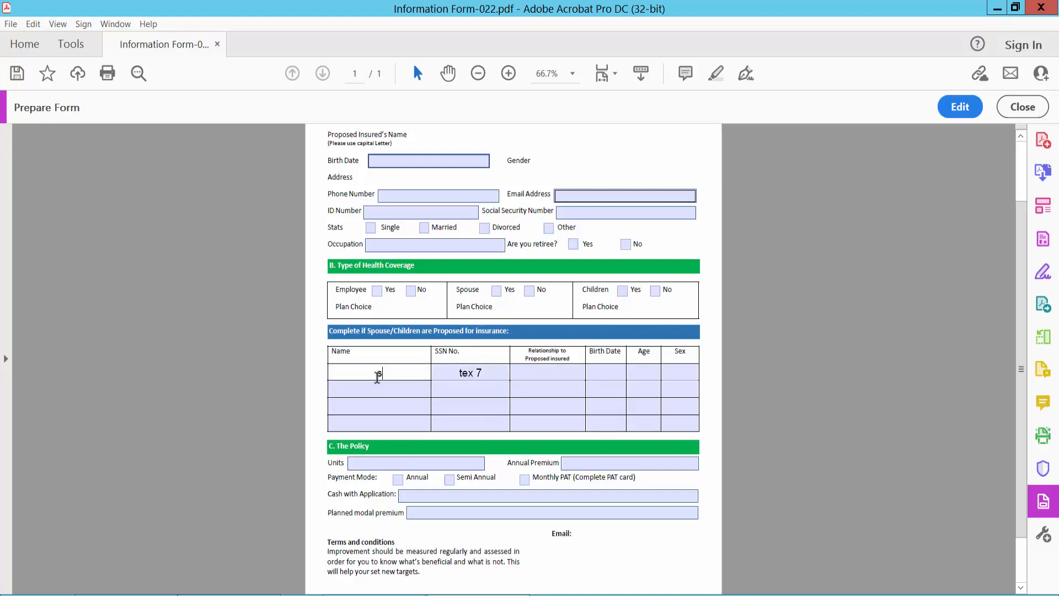
{"action": "left_click", "coordinate": [371, 383]}
{"action": "type", "text": "xc"}
{"action": "left_click", "coordinate": [382, 403]}
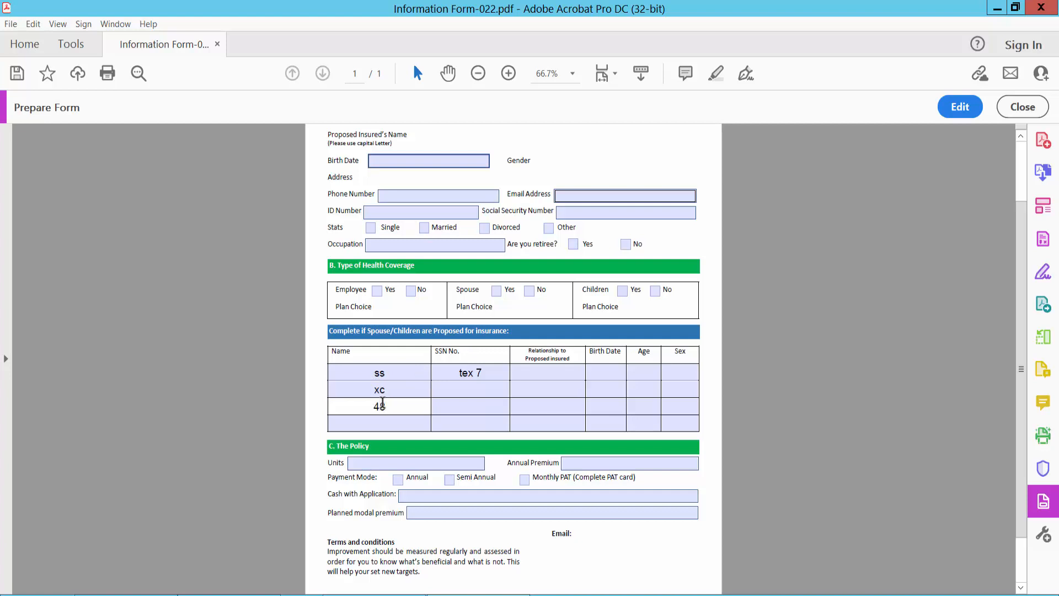
{"action": "type", "text": "48"}
{"action": "scroll", "coordinate": [623, 274], "scroll_direction": "up", "scroll_amount": 3}
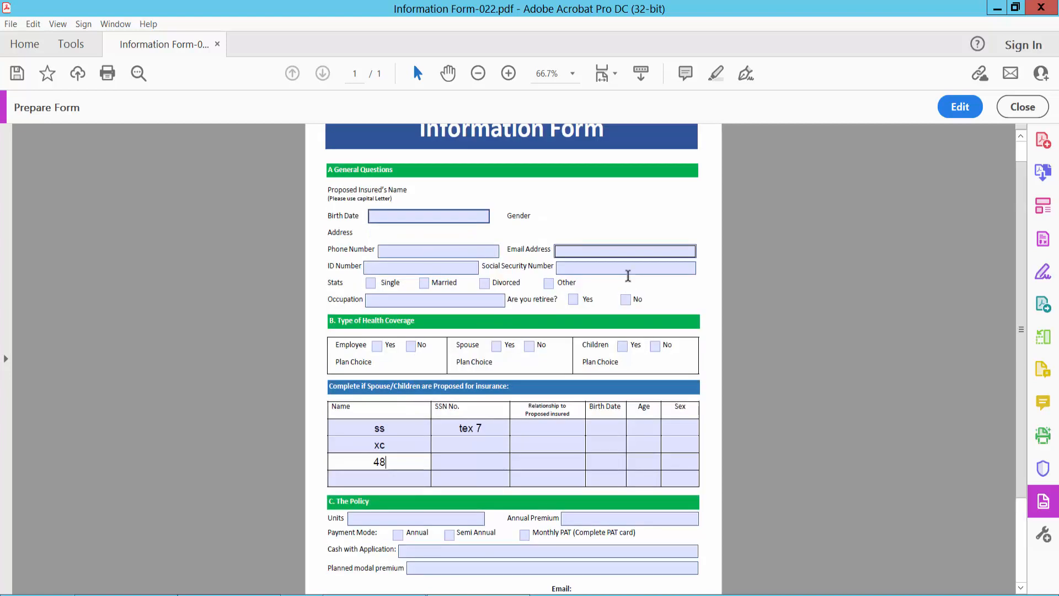
Back in Edit, draw text field Text2 beside Proposed Insured's Name.
{"action": "left_click", "coordinate": [960, 107]}
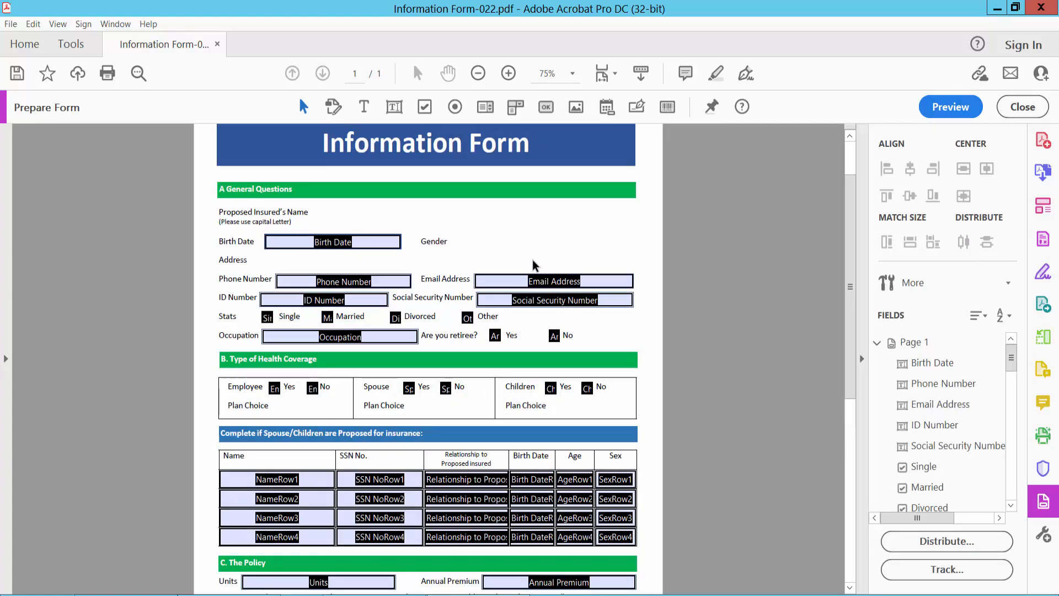
{"action": "scroll", "coordinate": [534, 265], "scroll_direction": "up", "scroll_amount": 1, "text": "ctrl"}
{"action": "scroll", "coordinate": [533, 265], "scroll_direction": "up", "scroll_amount": 1}
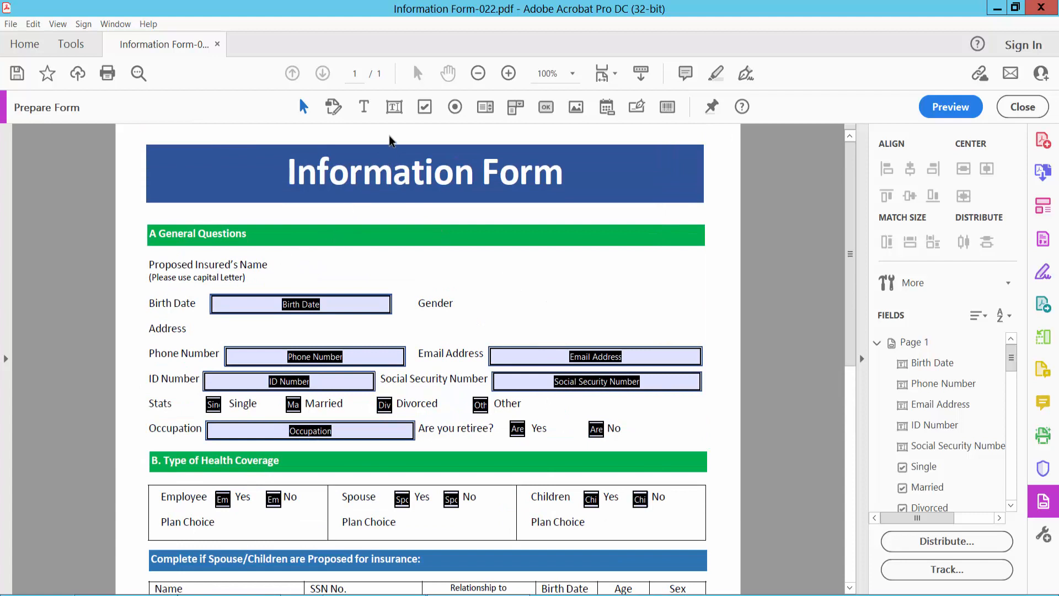
{"action": "left_click", "coordinate": [395, 108]}
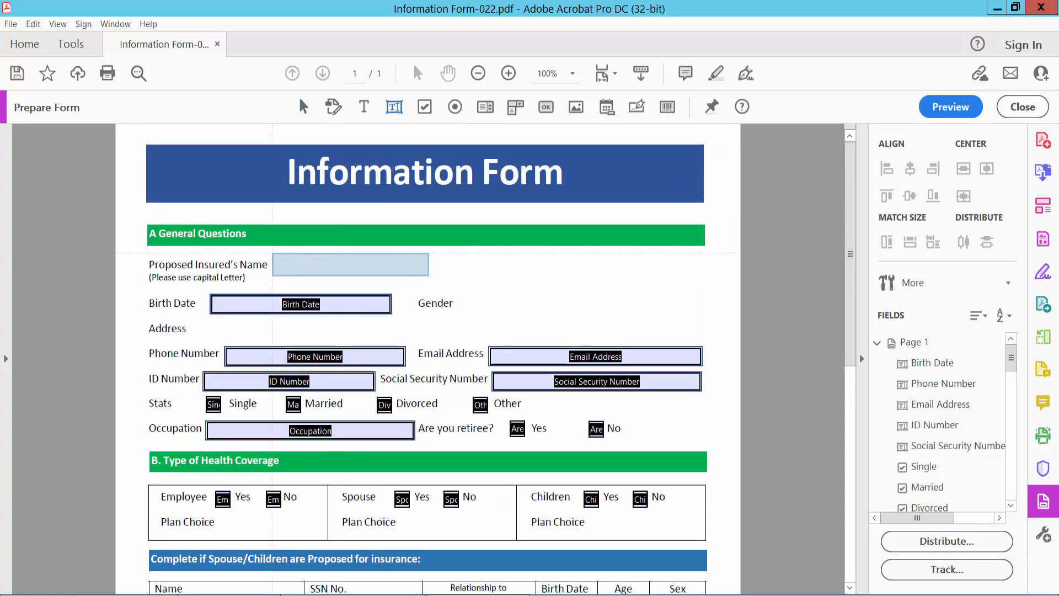
{"action": "left_click_drag", "start_coordinate": [270, 252], "coordinate": [598, 276]}
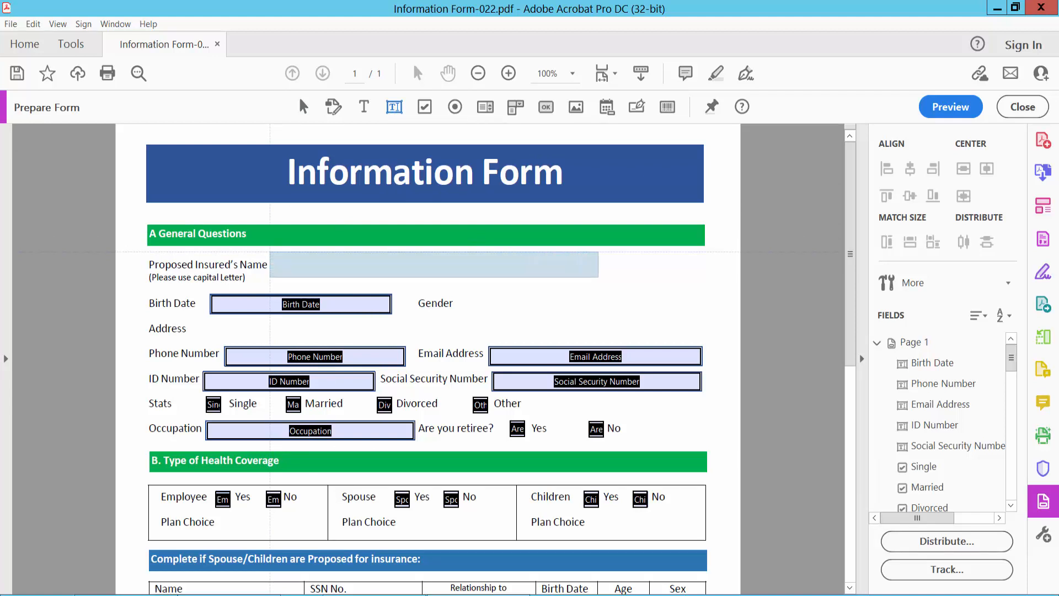
Open Text2's properties on the General tab, keeping name Text2 and visibility Visible.
{"action": "right_click", "coordinate": [495, 269]}
{"action": "left_click", "coordinate": [528, 227]}
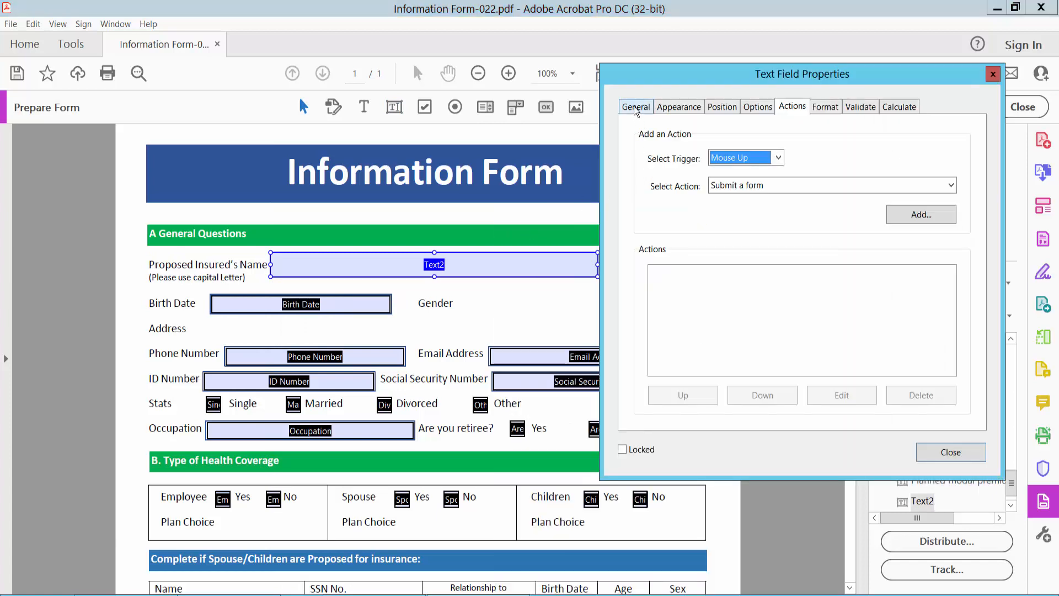
{"action": "left_click", "coordinate": [636, 107]}
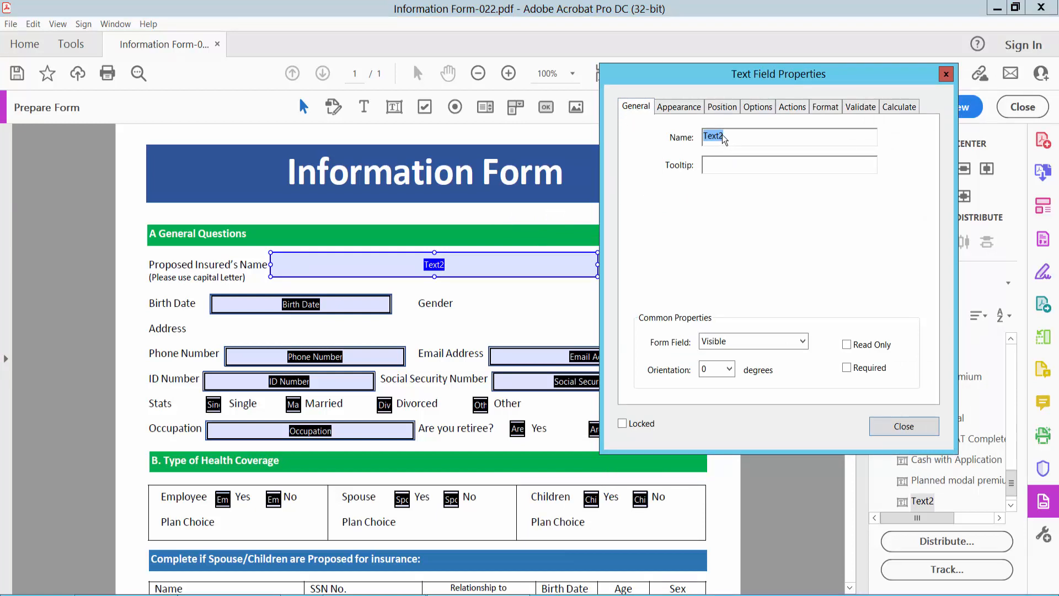
{"action": "left_click", "coordinate": [719, 165]}
{"action": "left_click", "coordinate": [803, 342]}
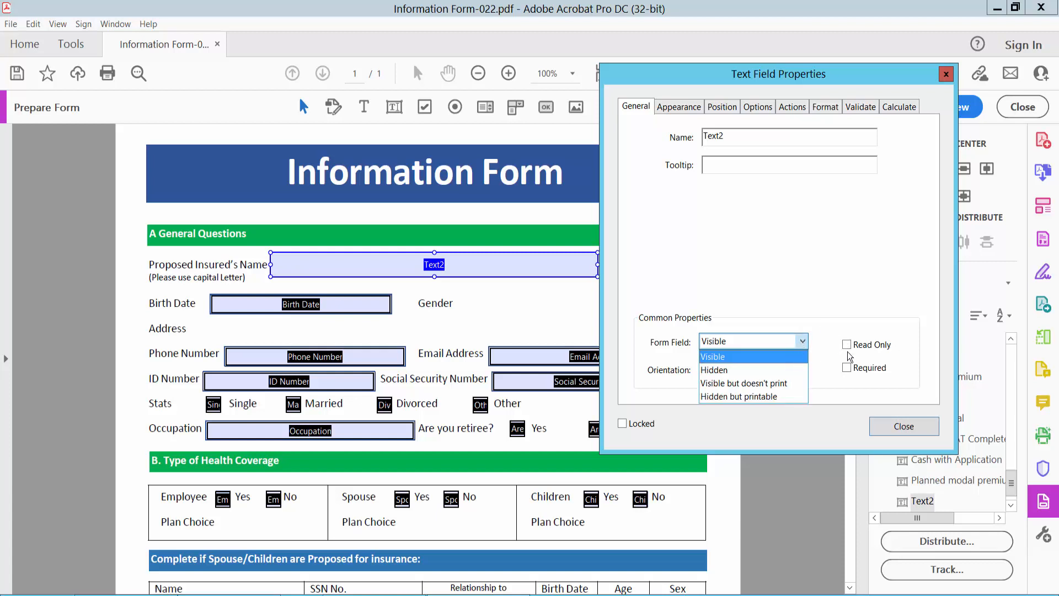
{"action": "left_click", "coordinate": [682, 113]}
Give Text2 a thin blue border on the Appearance tab.
{"action": "left_click", "coordinate": [681, 109]}
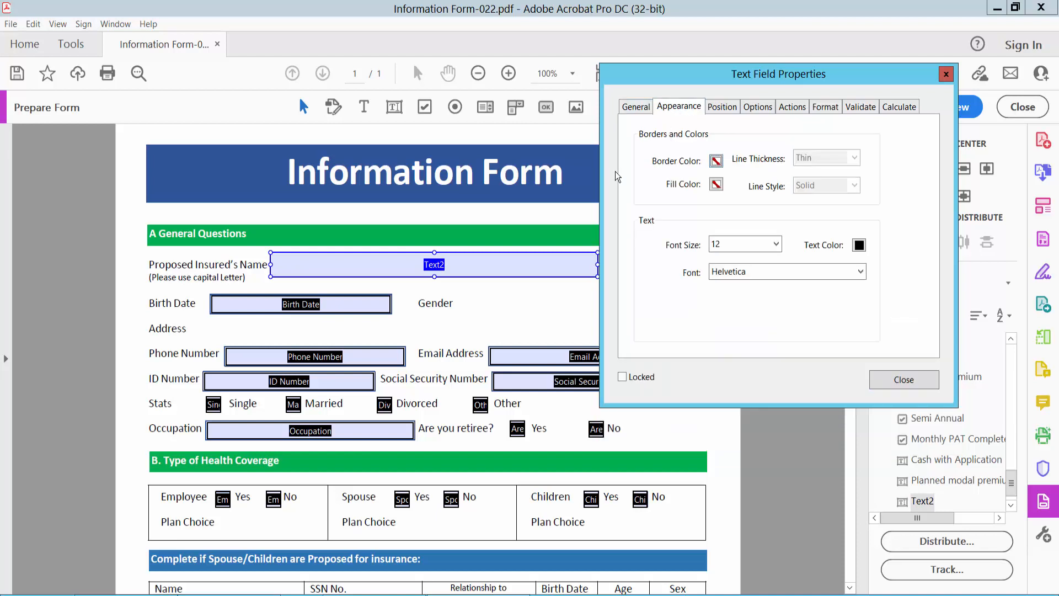
{"action": "left_click", "coordinate": [716, 161]}
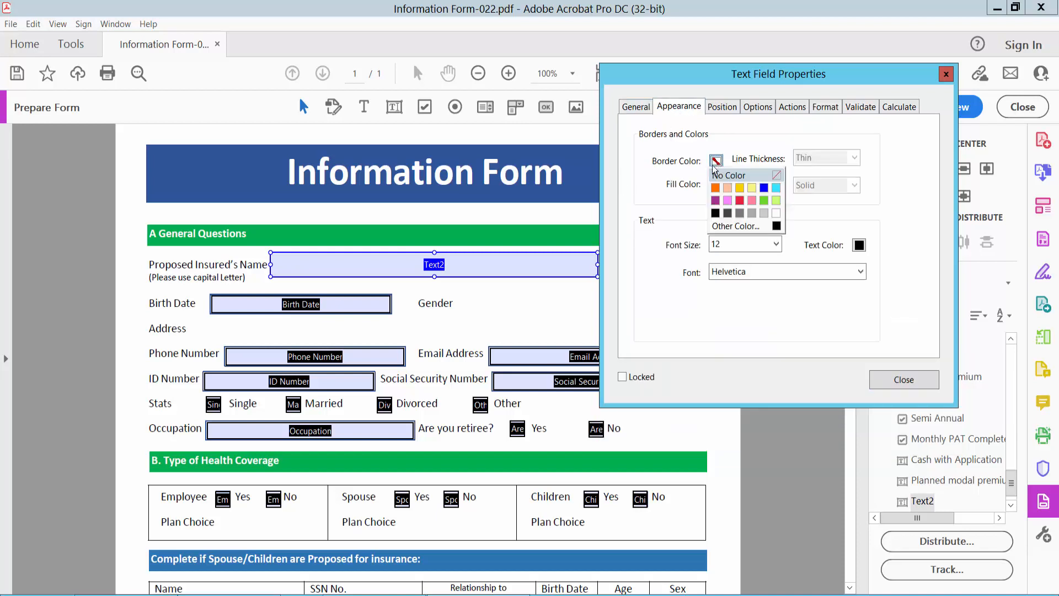
{"action": "left_click", "coordinate": [764, 188]}
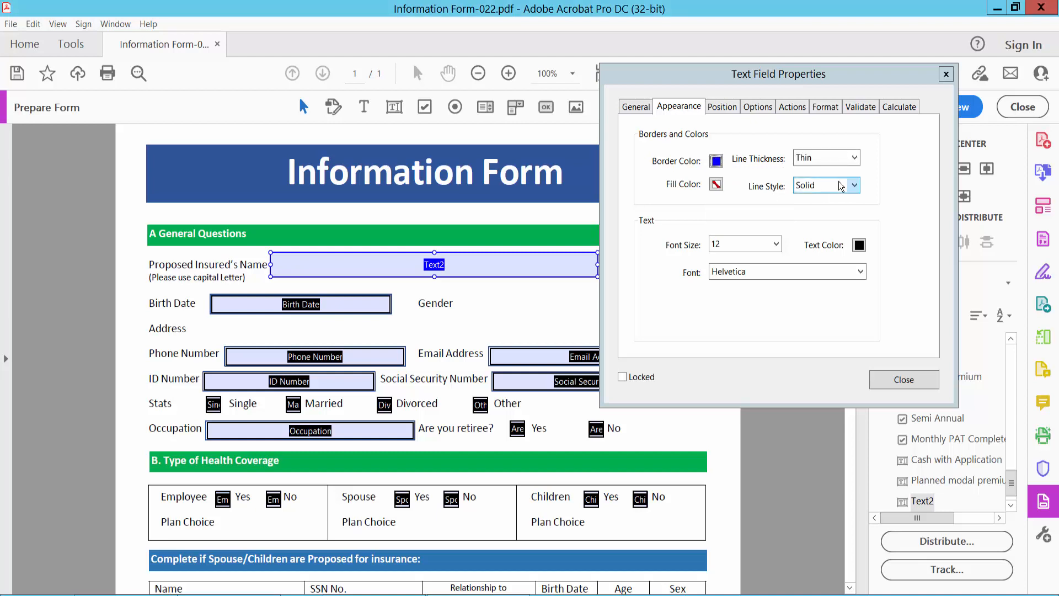
{"action": "left_click", "coordinate": [853, 159]}
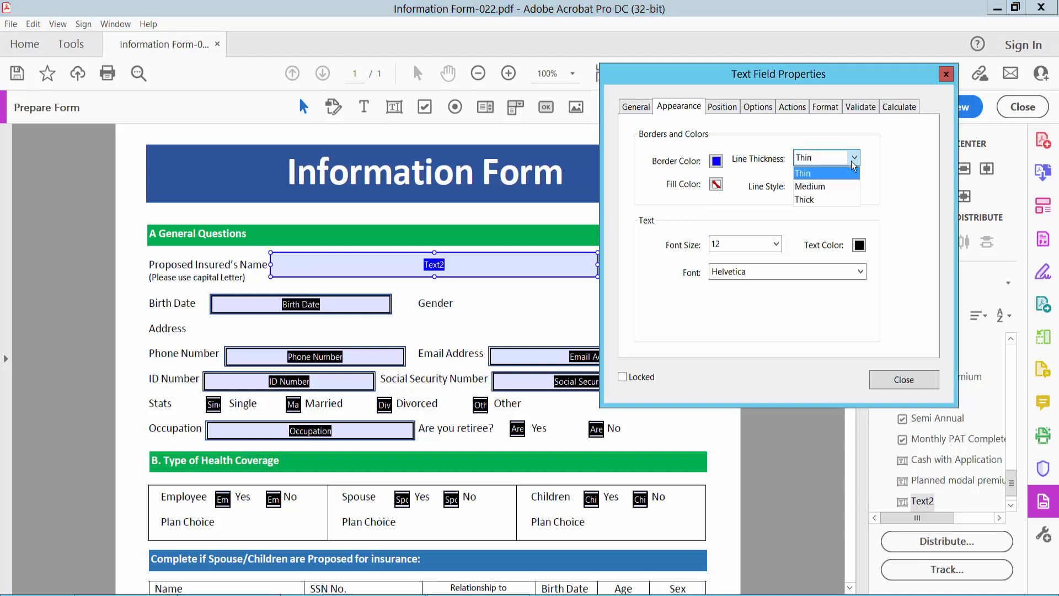
{"action": "left_click", "coordinate": [823, 174]}
Set Text2's fill color to none, font size to Auto and font to Times Bold.
{"action": "left_click", "coordinate": [716, 184]}
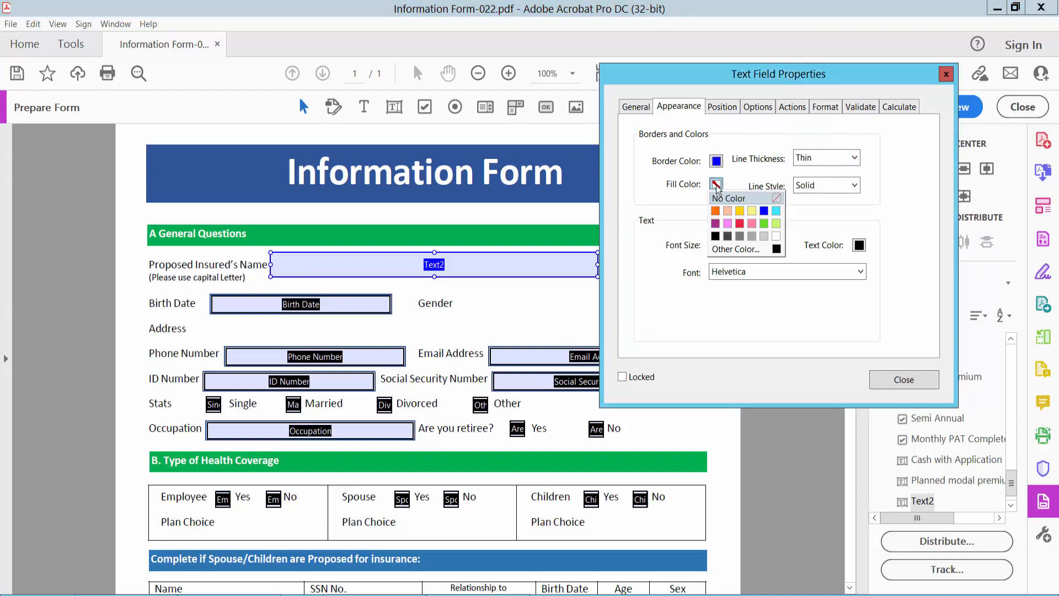
{"action": "left_click", "coordinate": [765, 236]}
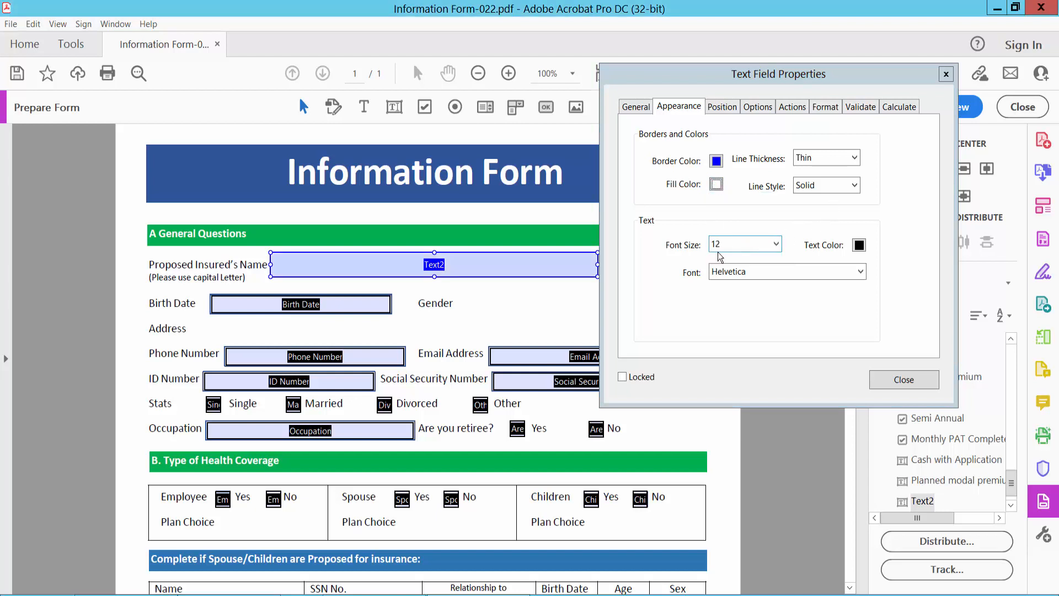
{"action": "left_click", "coordinate": [777, 246]}
{"action": "left_click", "coordinate": [749, 258]}
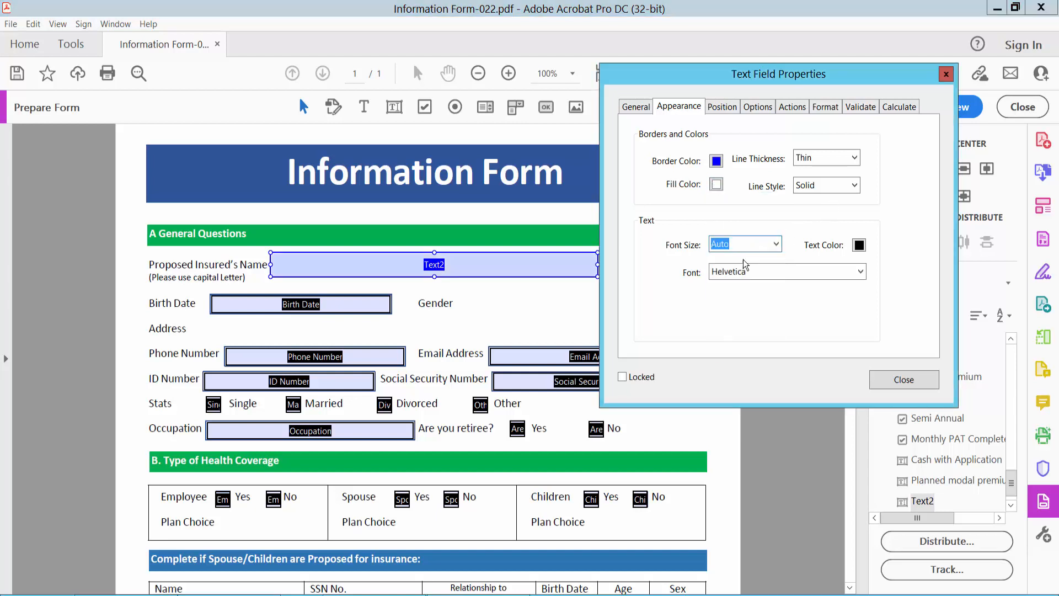
{"action": "left_click", "coordinate": [860, 271]}
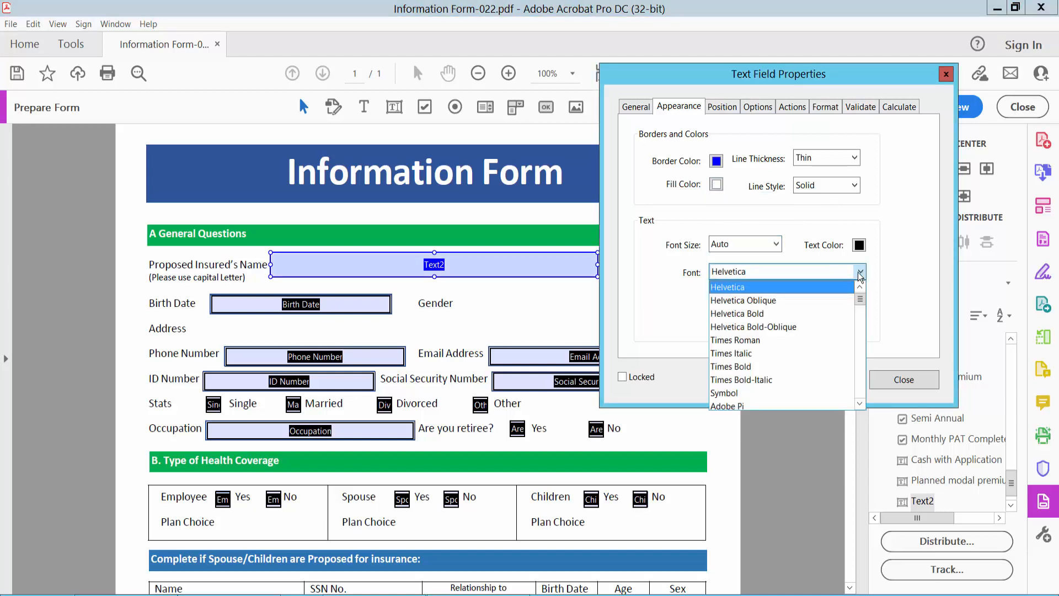
{"action": "left_click", "coordinate": [745, 367]}
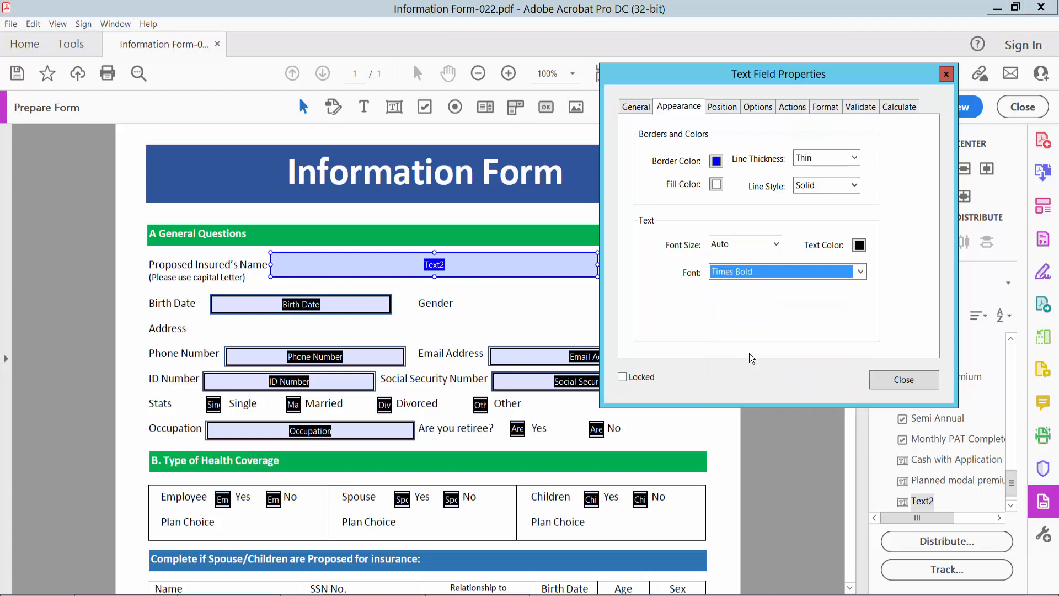
{"action": "left_click", "coordinate": [757, 108]}
Center-align Text2's text, leave Limit of characters unchecked, and close the dialog.
{"action": "left_click", "coordinate": [735, 137]}
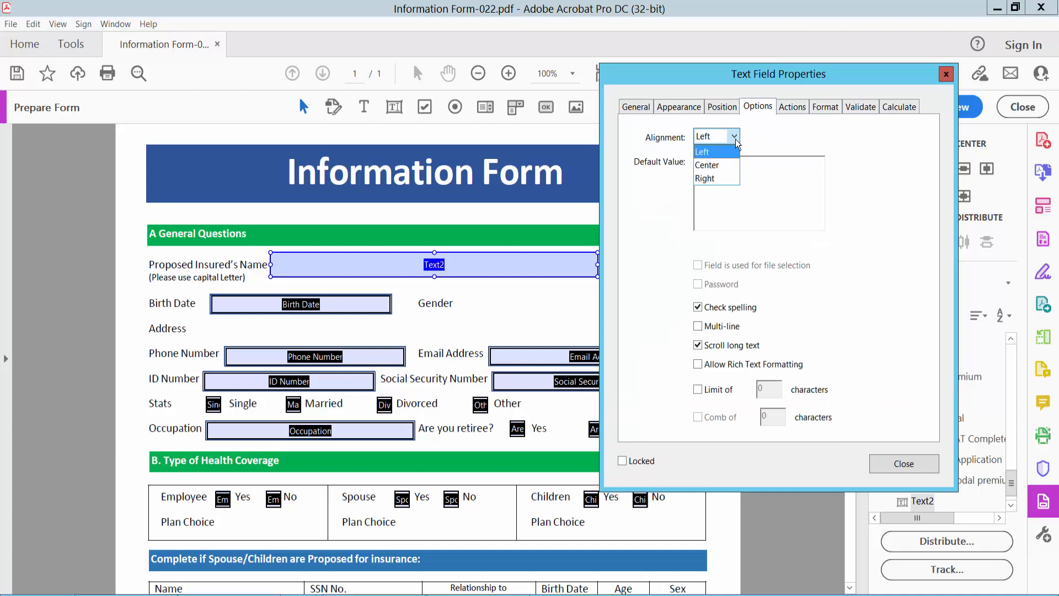
{"action": "left_click", "coordinate": [715, 166]}
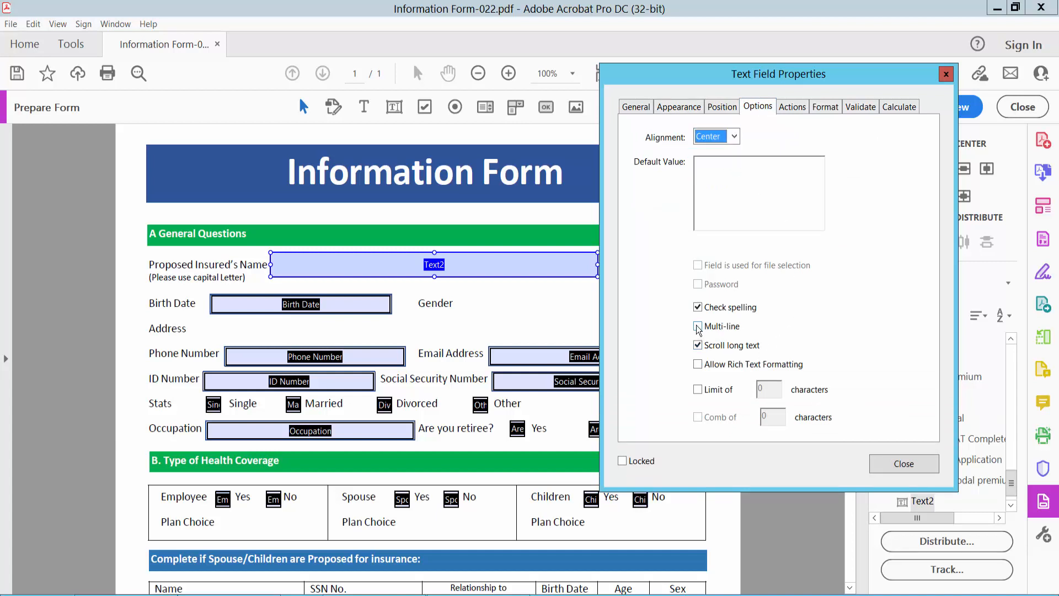
{"action": "left_click", "coordinate": [698, 390]}
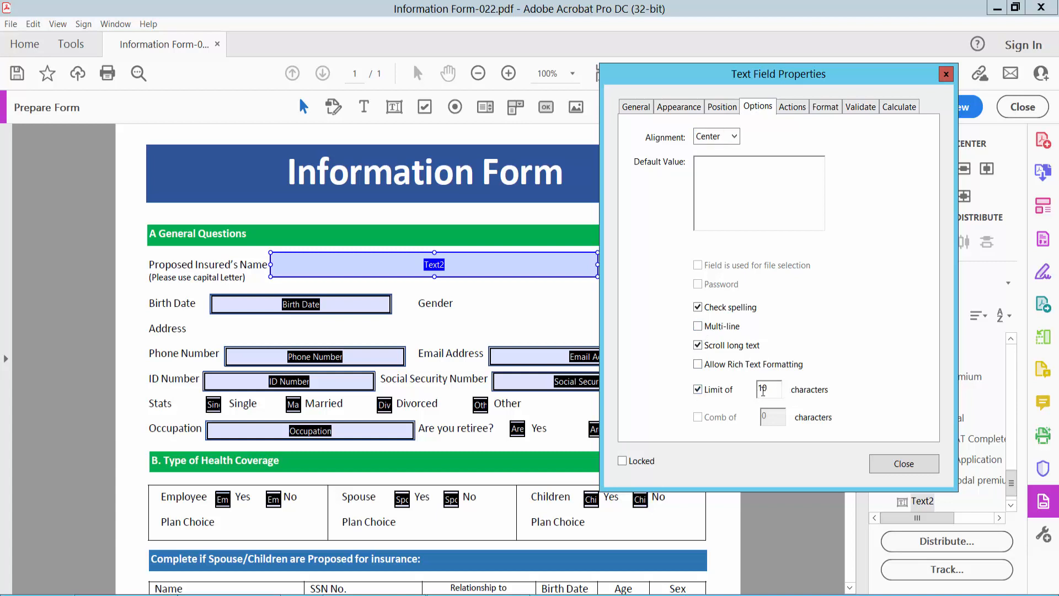
{"action": "left_click", "coordinate": [698, 390]}
{"action": "left_click", "coordinate": [902, 464]}
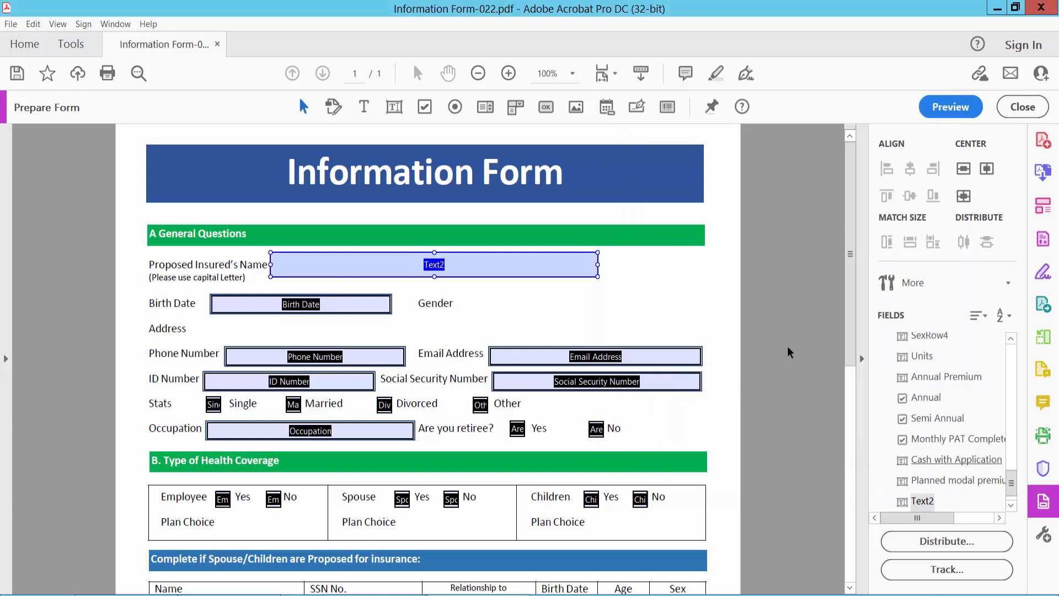
In Preview, type 'now type text' into the Proposed Insured's Name field.
{"action": "left_click", "coordinate": [940, 106]}
{"action": "left_click", "coordinate": [488, 266]}
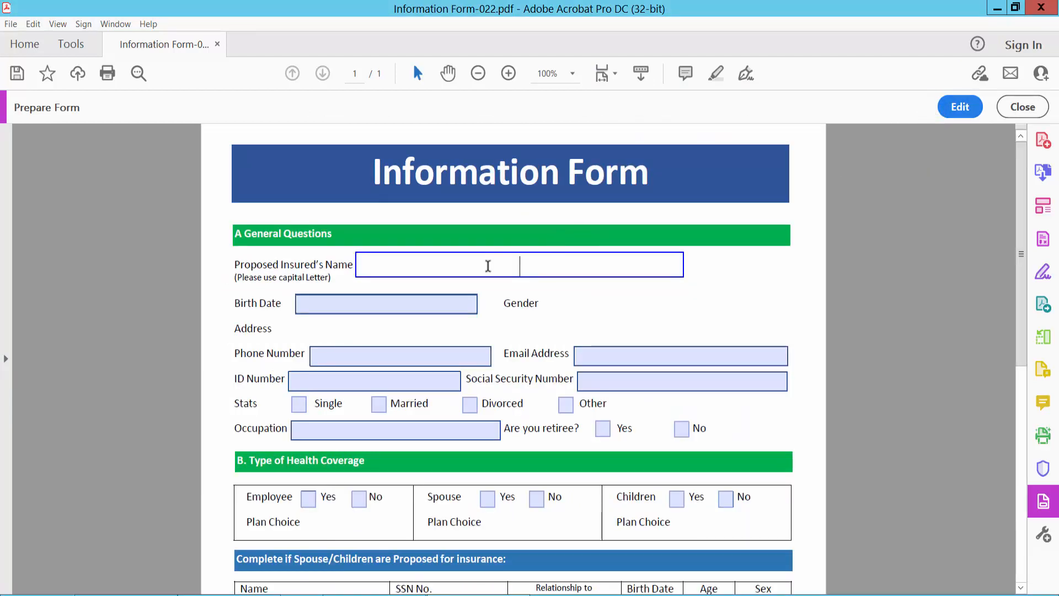
{"action": "type", "text": "now "}
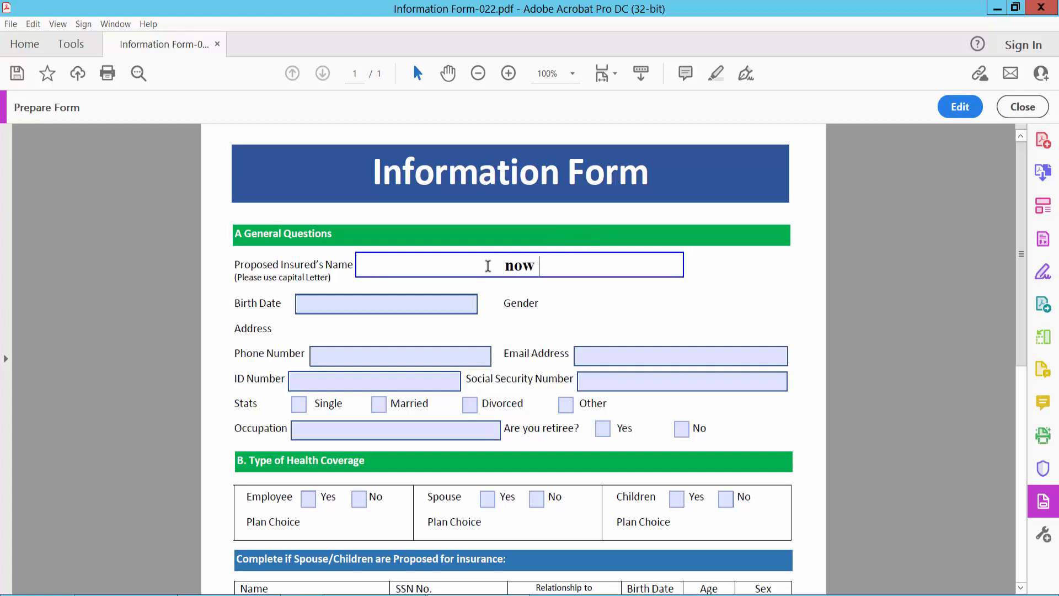
{"action": "type", "text": "type text"}
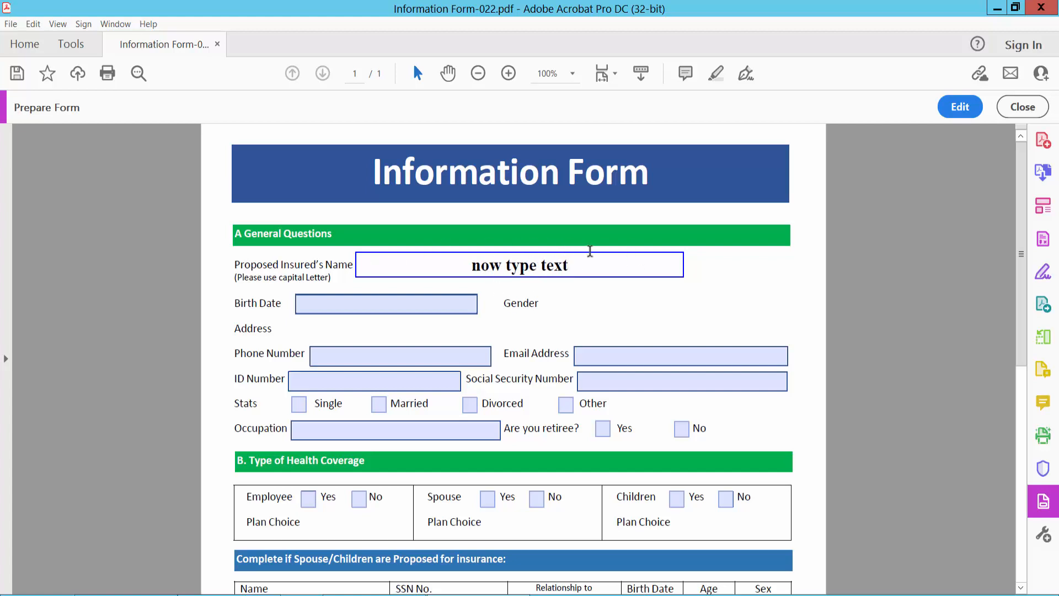
{"action": "scroll", "coordinate": [608, 236], "scroll_direction": "down", "scroll_amount": 3}
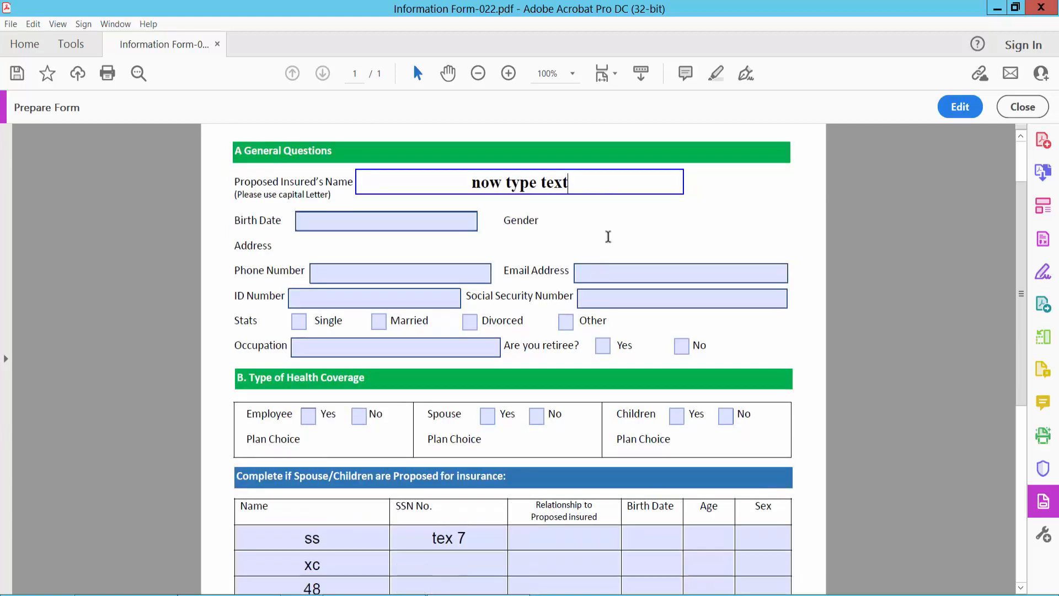
{"action": "scroll", "coordinate": [613, 232], "scroll_direction": "down", "scroll_amount": 12}
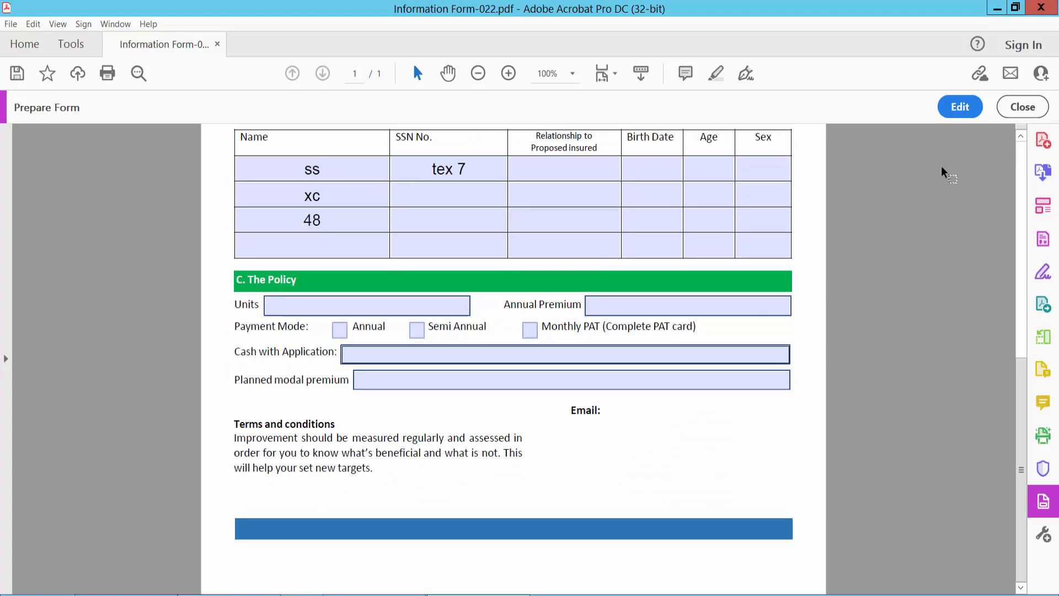
Draw button Button3 below the Email: label and open its Button Properties.
{"action": "left_click", "coordinate": [957, 107]}
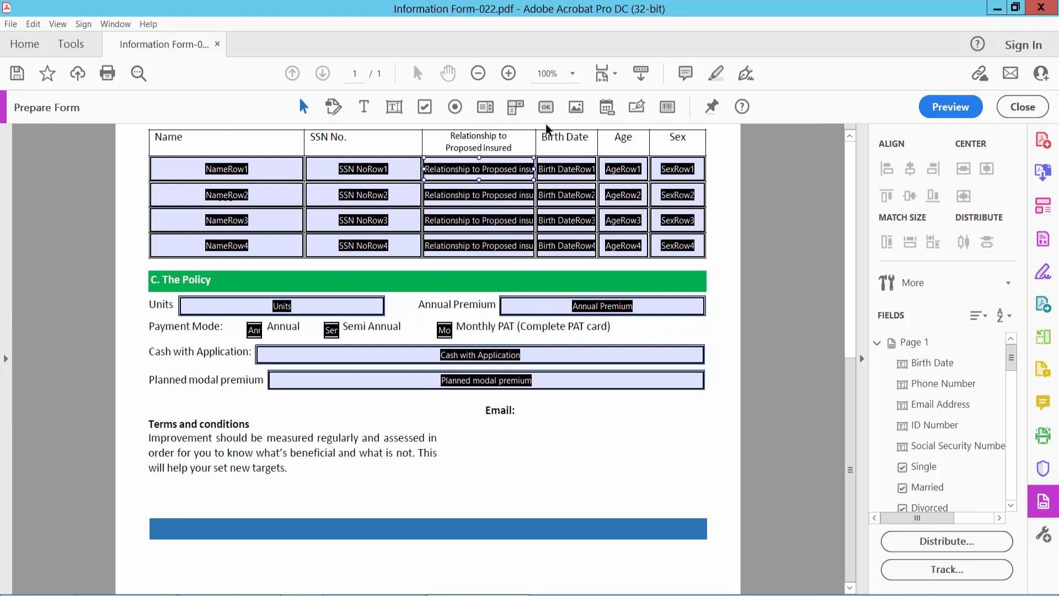
{"action": "left_click", "coordinate": [546, 107]}
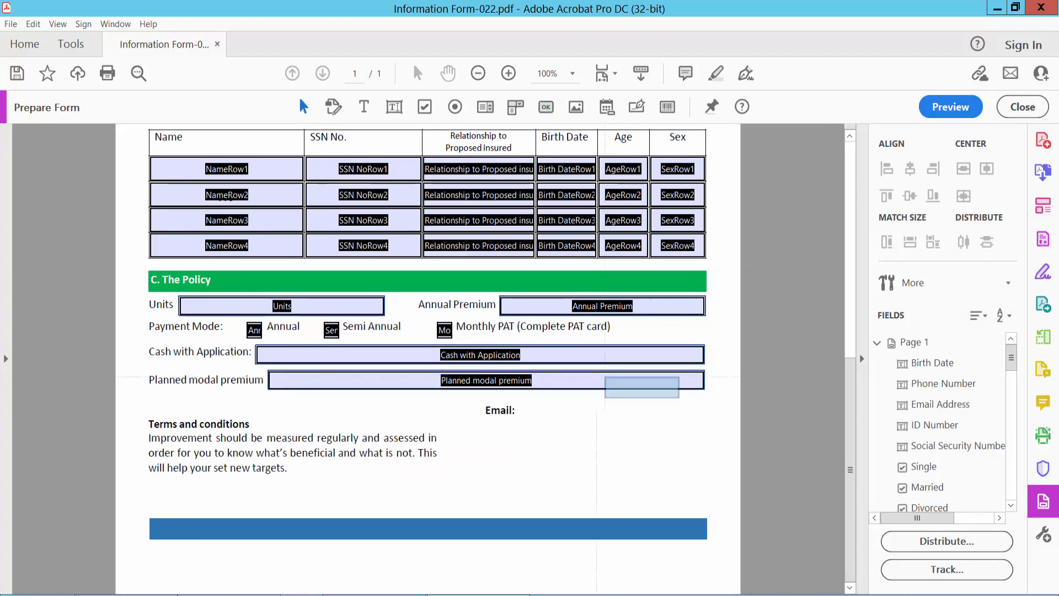
{"action": "left_click_drag", "start_coordinate": [485, 424], "coordinate": [627, 459]}
{"action": "scroll", "coordinate": [664, 433], "scroll_direction": "up", "scroll_amount": 3}
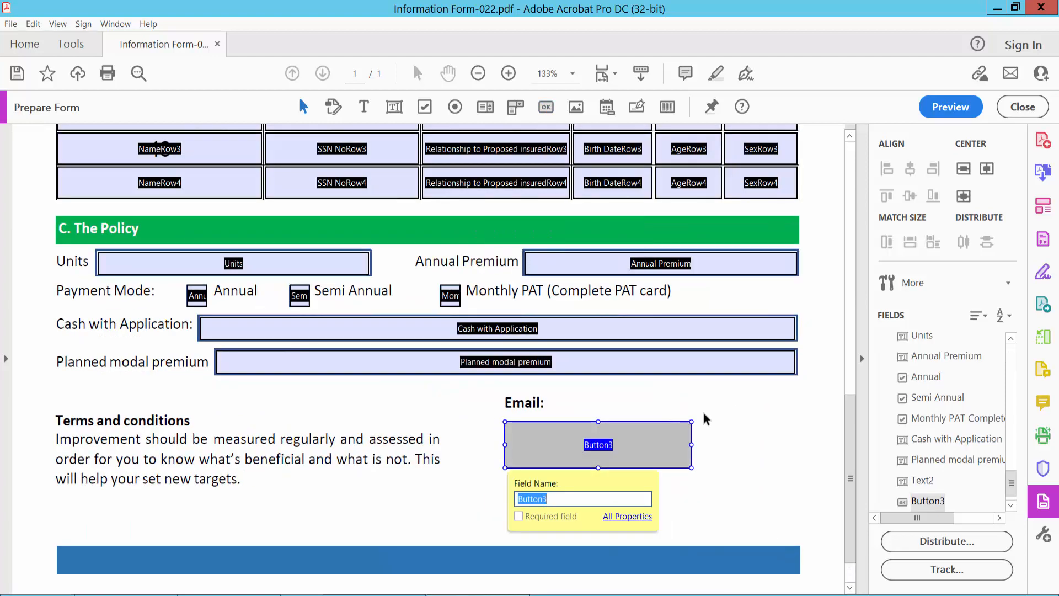
{"action": "double_click", "coordinate": [557, 441]}
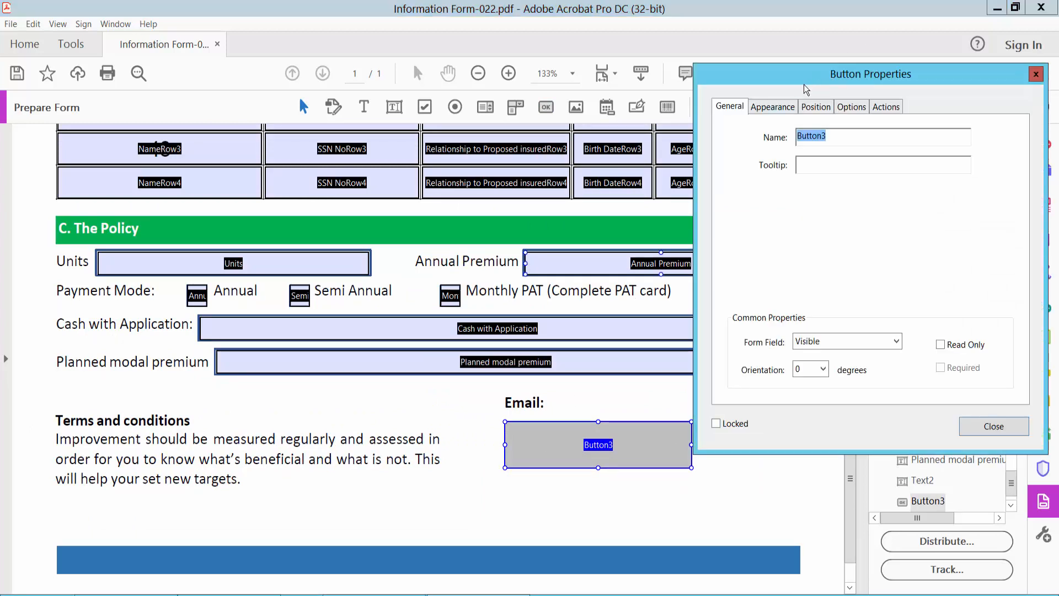
Give the email button a thick green border in its Appearance settings.
{"action": "left_click_drag", "start_coordinate": [724, 74], "coordinate": [154, 111]}
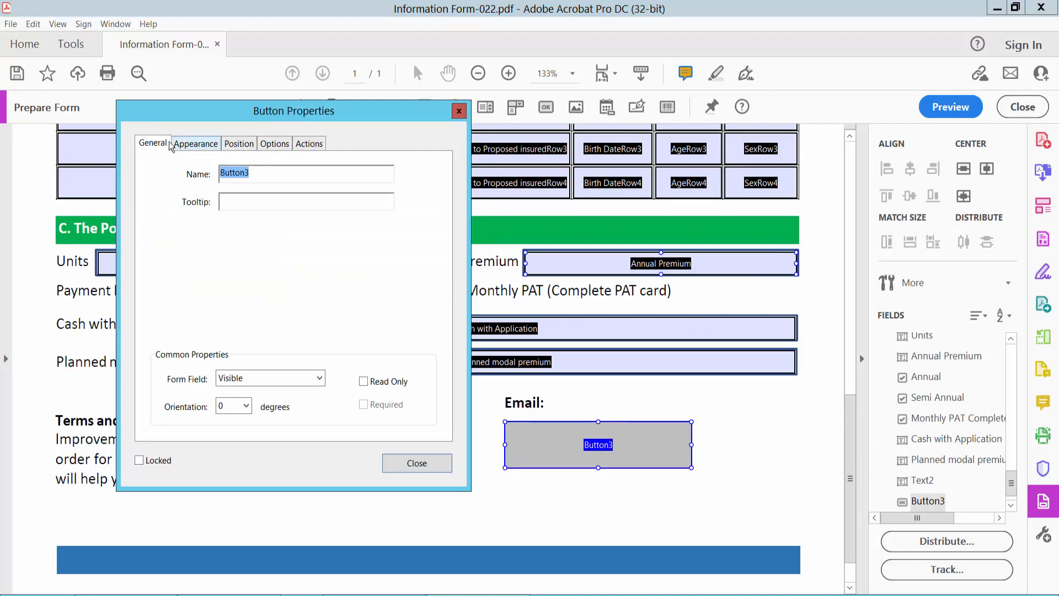
{"action": "left_click", "coordinate": [195, 145]}
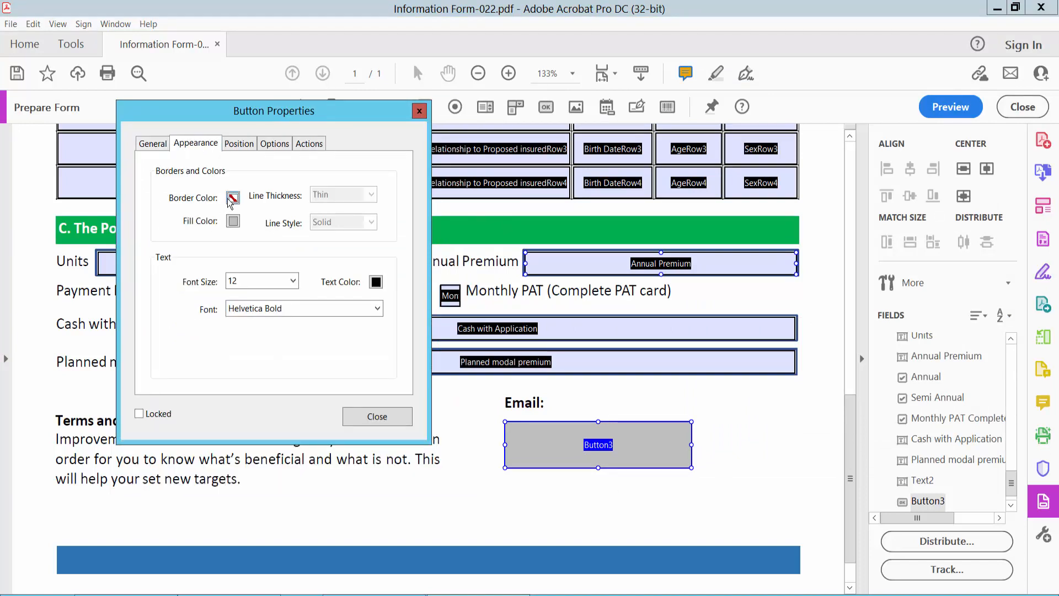
{"action": "left_click", "coordinate": [232, 198]}
{"action": "left_click", "coordinate": [280, 238]}
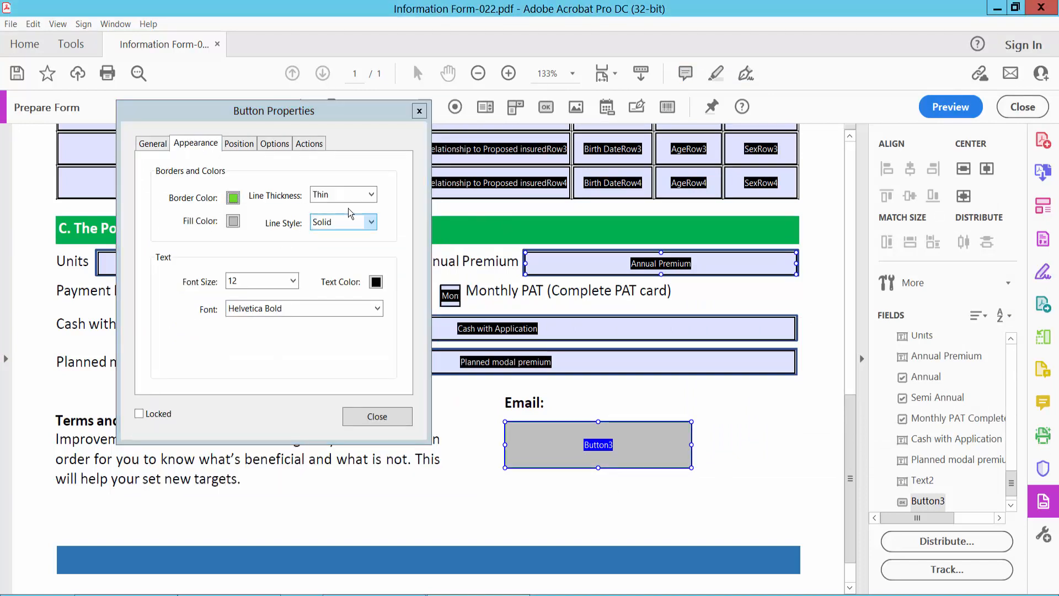
{"action": "left_click", "coordinate": [366, 195]}
{"action": "left_click", "coordinate": [330, 233]}
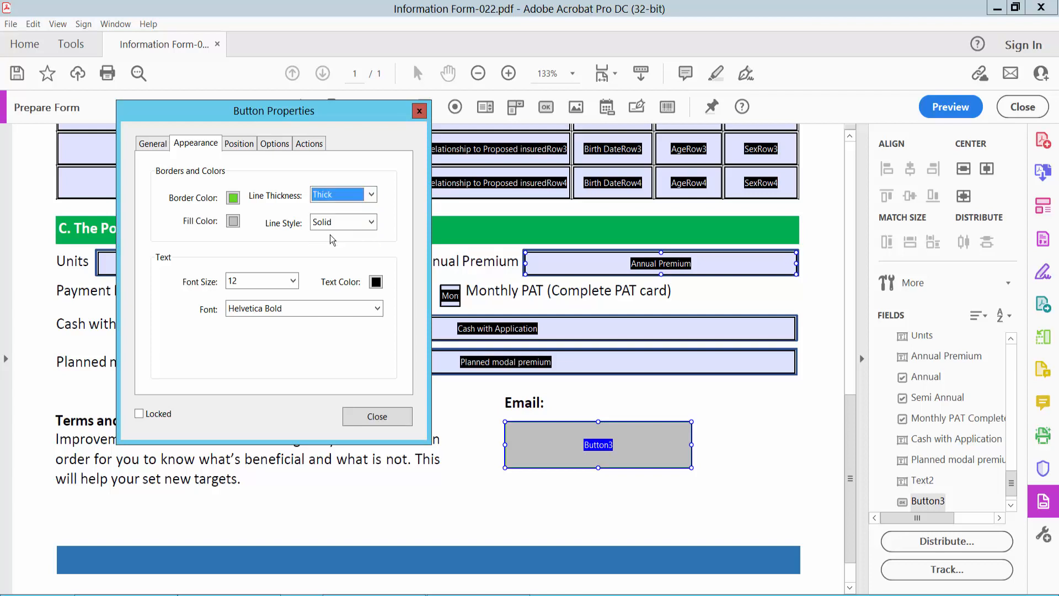
Set the button's fill colour to white and its font size to Auto.
{"action": "left_click", "coordinate": [233, 220]}
{"action": "left_click", "coordinate": [292, 272]}
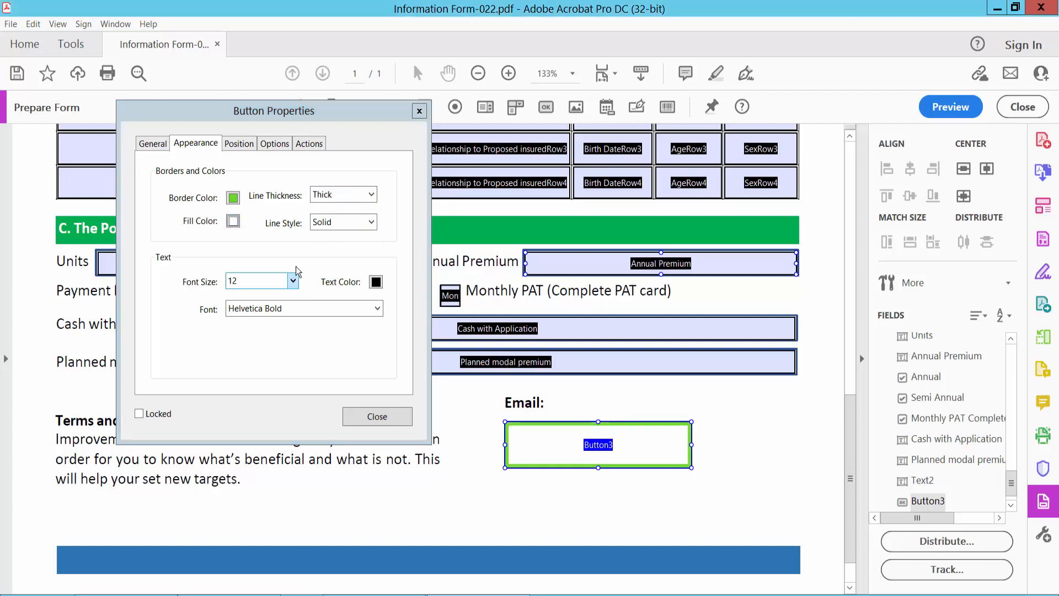
{"action": "left_click", "coordinate": [292, 281]}
{"action": "left_click", "coordinate": [262, 299]}
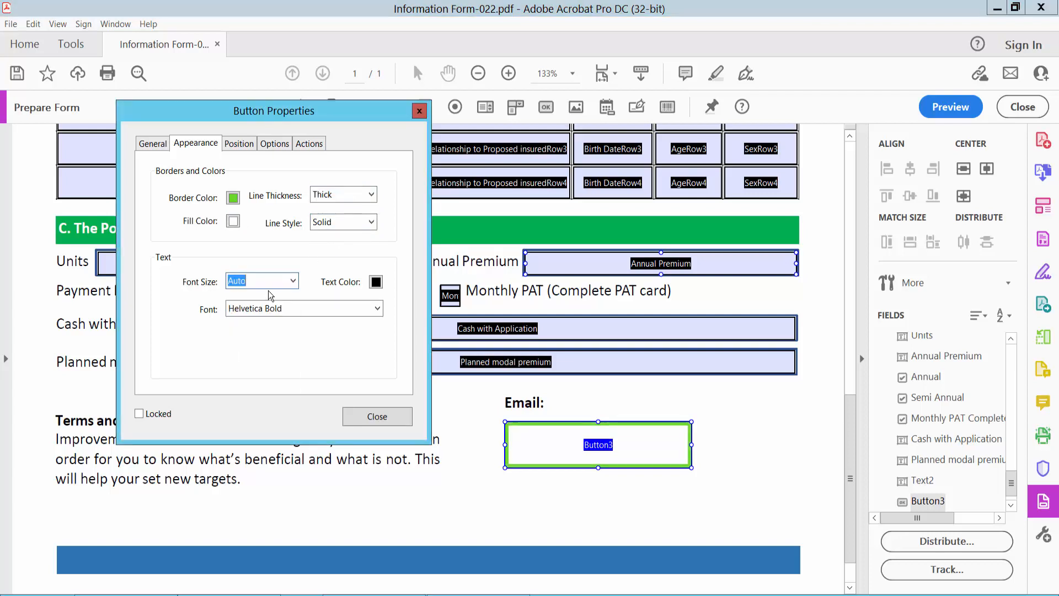
{"action": "left_click", "coordinate": [267, 145]}
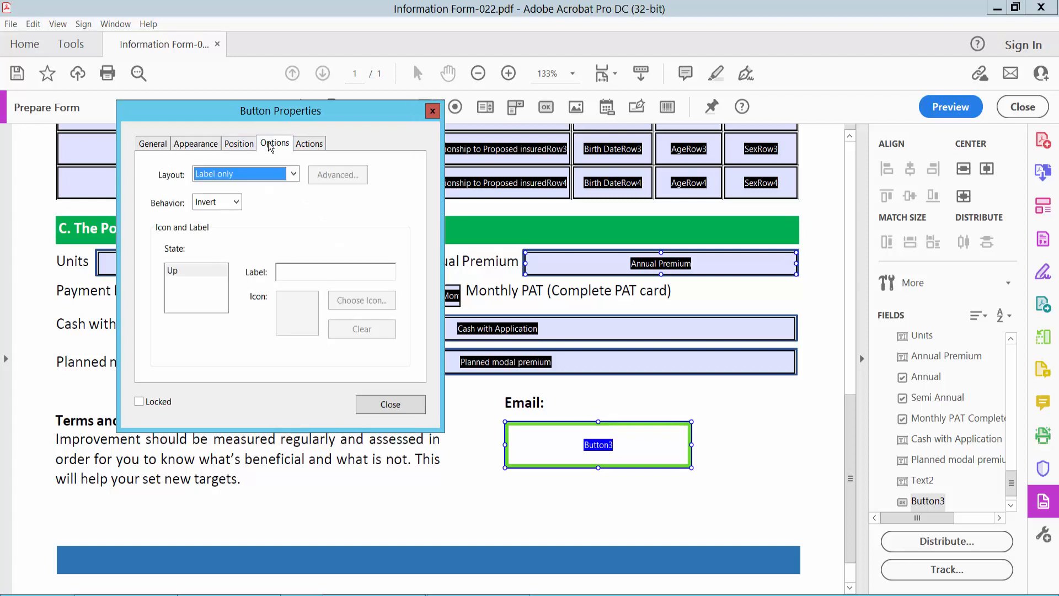
Label the button 'E-Mail' with a Label only layout and Invert behaviour.
{"action": "left_click", "coordinate": [300, 270]}
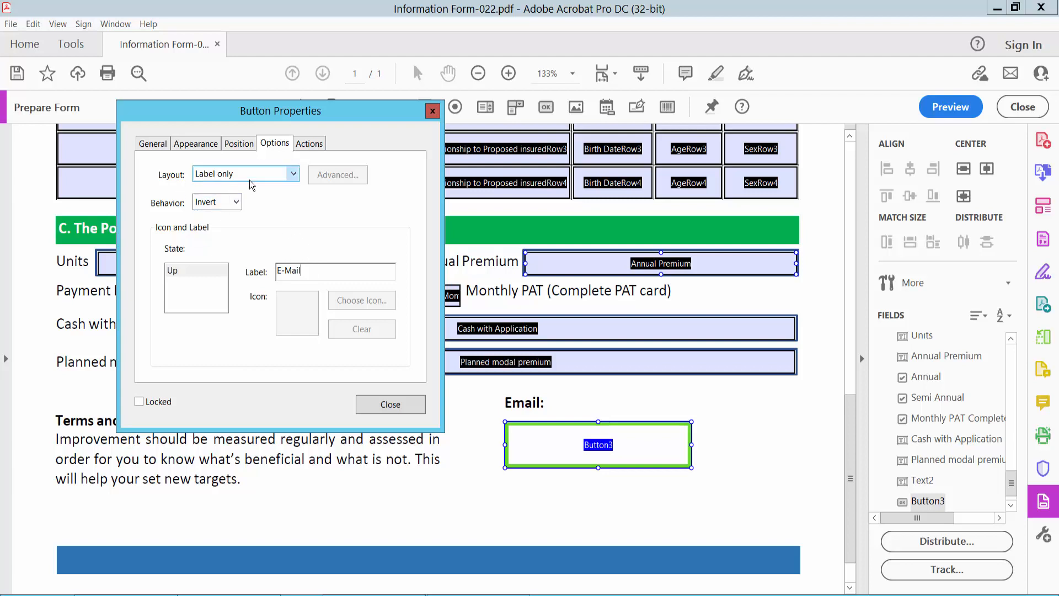
{"action": "left_click", "coordinate": [293, 173]}
{"action": "left_click", "coordinate": [293, 175]}
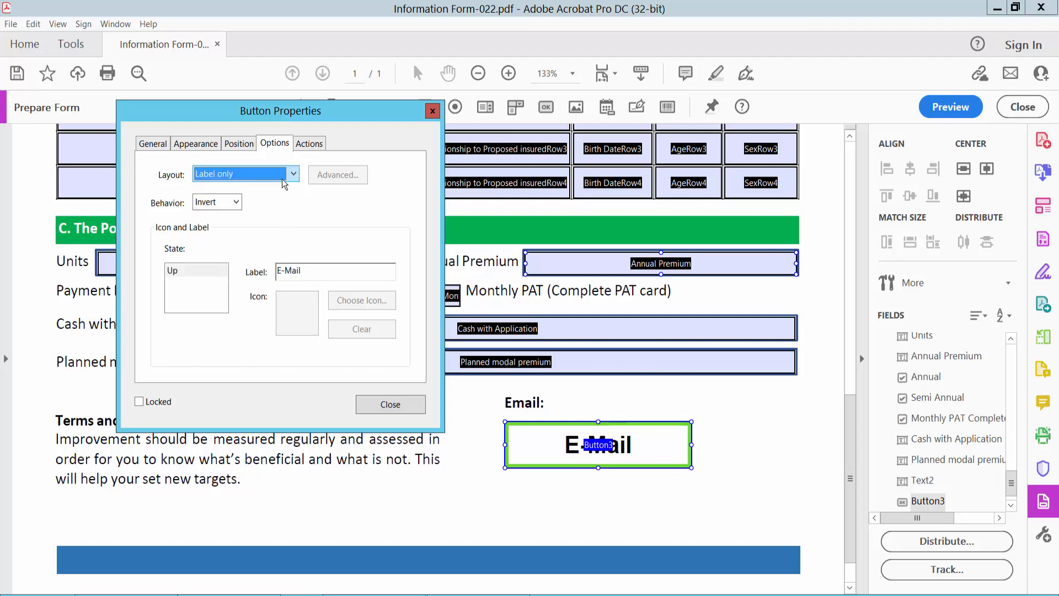
{"action": "left_click", "coordinate": [235, 206]}
{"action": "left_click", "coordinate": [236, 207]}
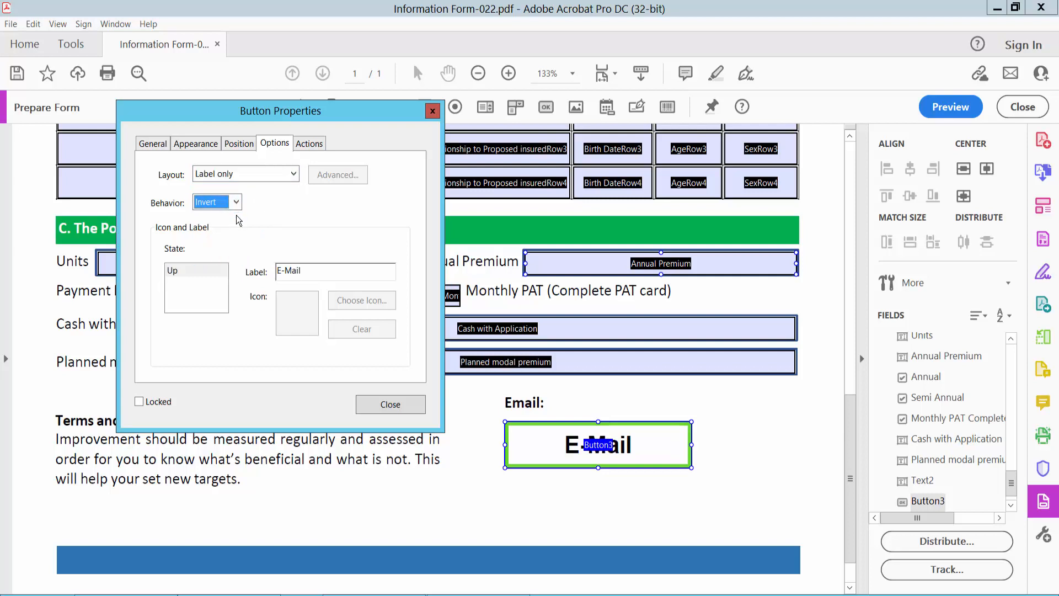
{"action": "left_click", "coordinate": [310, 145]}
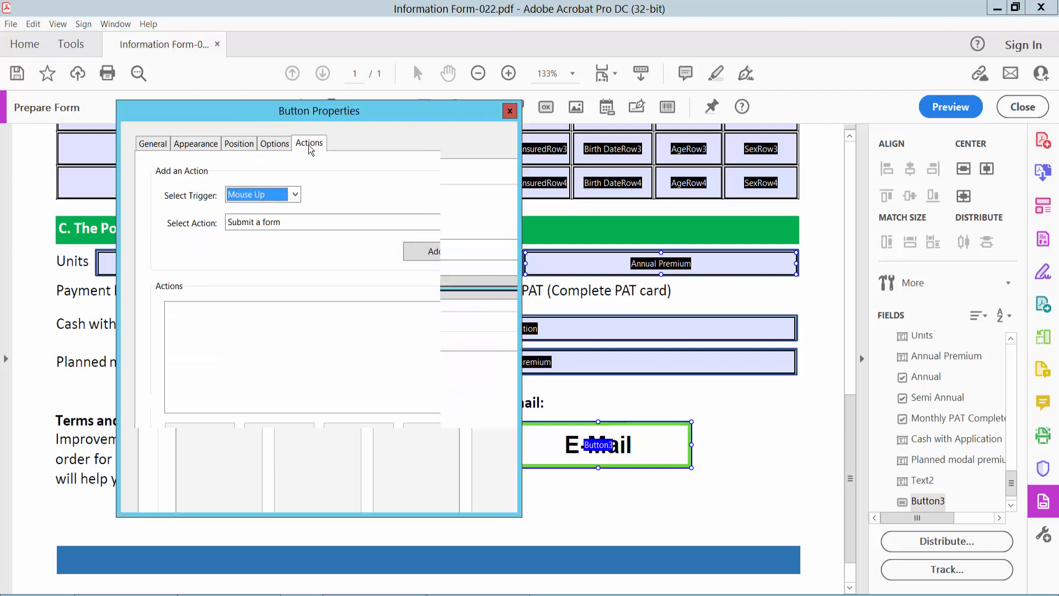
Add a Submit a form action with a mailto: recipient e-mail address.
{"action": "left_click", "coordinate": [311, 221]}
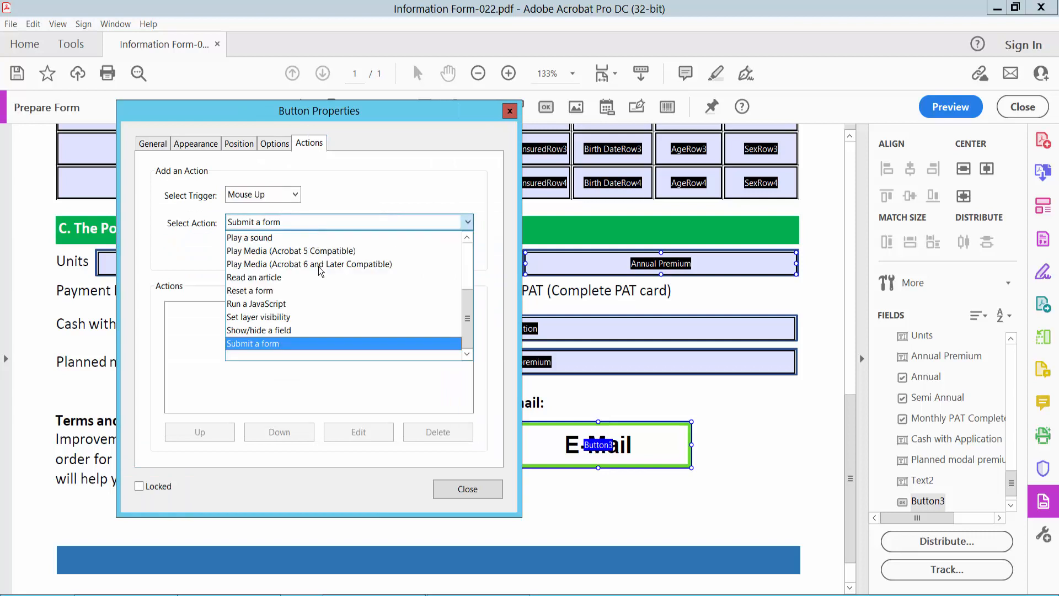
{"action": "left_click", "coordinate": [271, 344]}
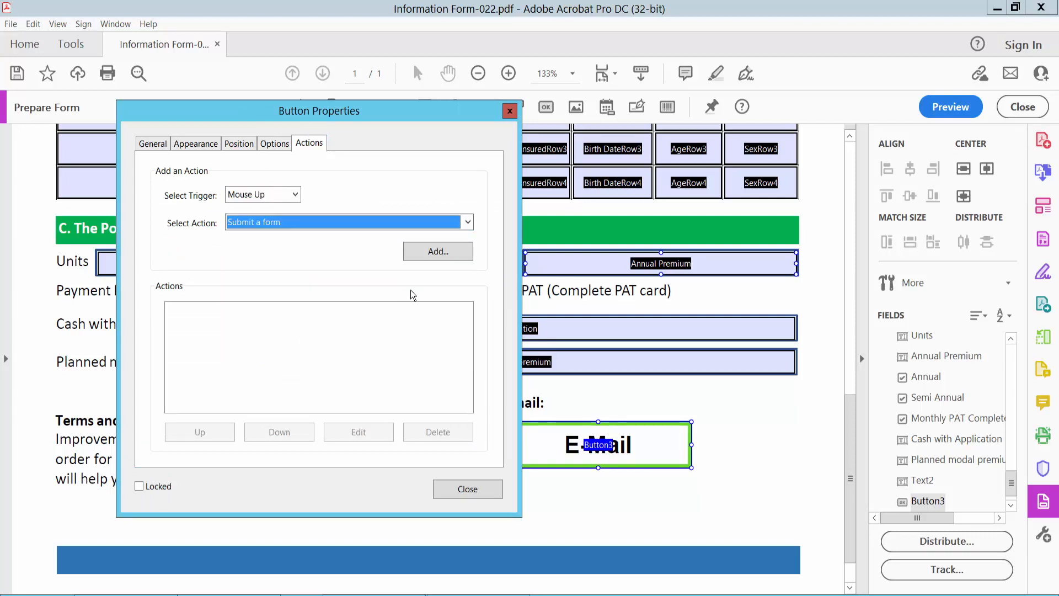
{"action": "left_click", "coordinate": [435, 253]}
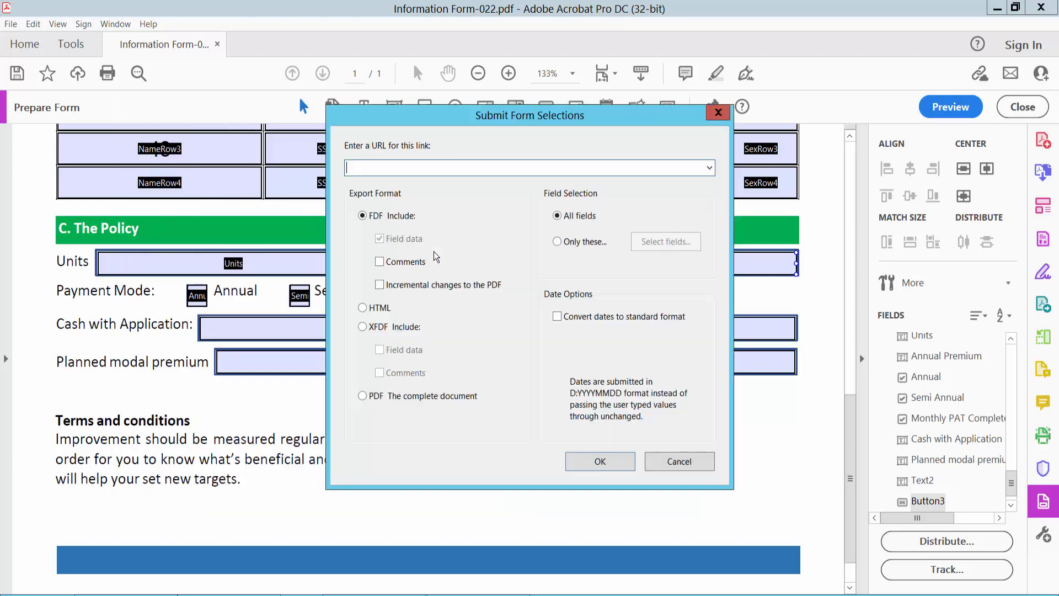
{"action": "left_click_drag", "start_coordinate": [464, 117], "coordinate": [212, 115]}
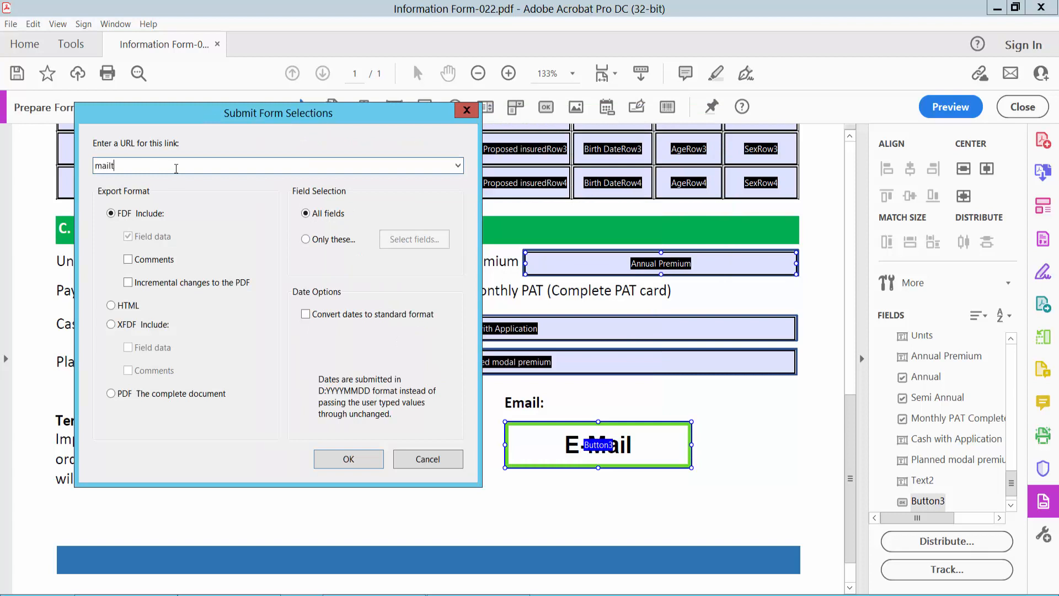
{"action": "type", "text": "mailto:"}
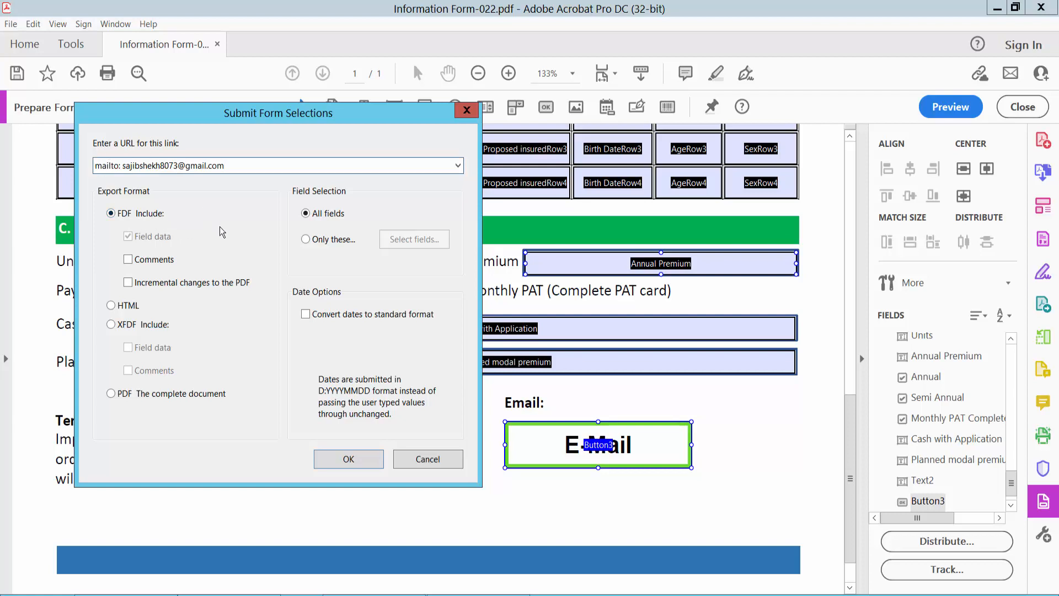
Submit all fields as the complete PDF document without comments, then close the button properties.
{"action": "left_click", "coordinate": [129, 259]}
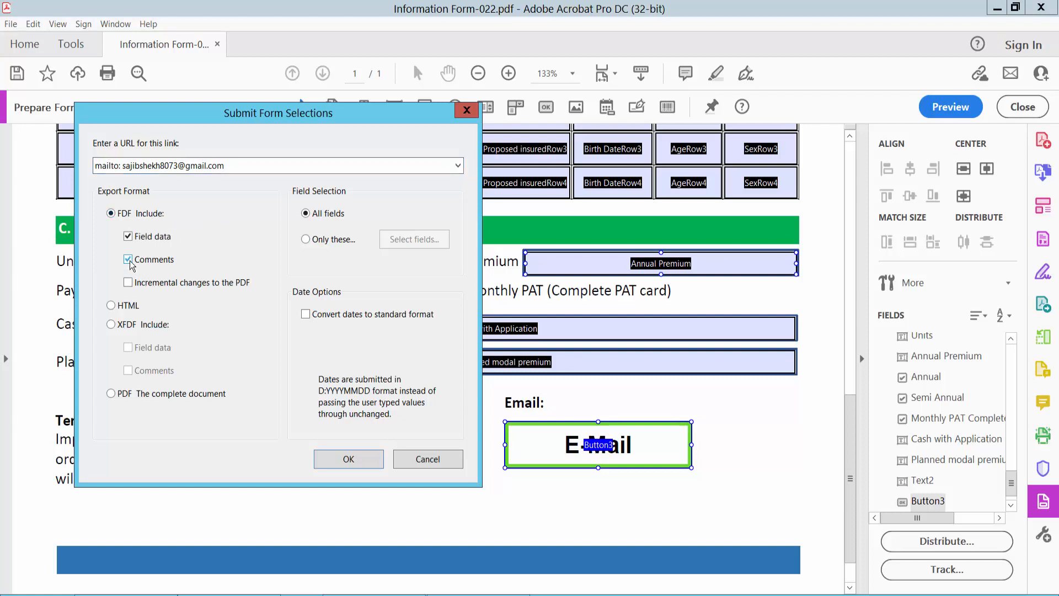
{"action": "left_click", "coordinate": [128, 259]}
{"action": "left_click", "coordinate": [308, 243]}
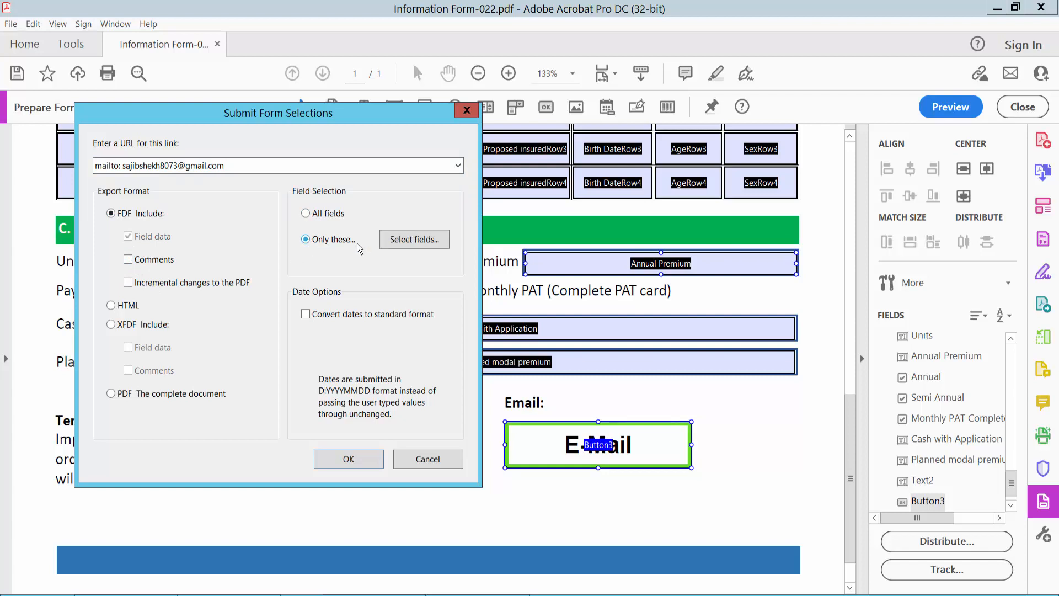
{"action": "left_click", "coordinate": [309, 215]}
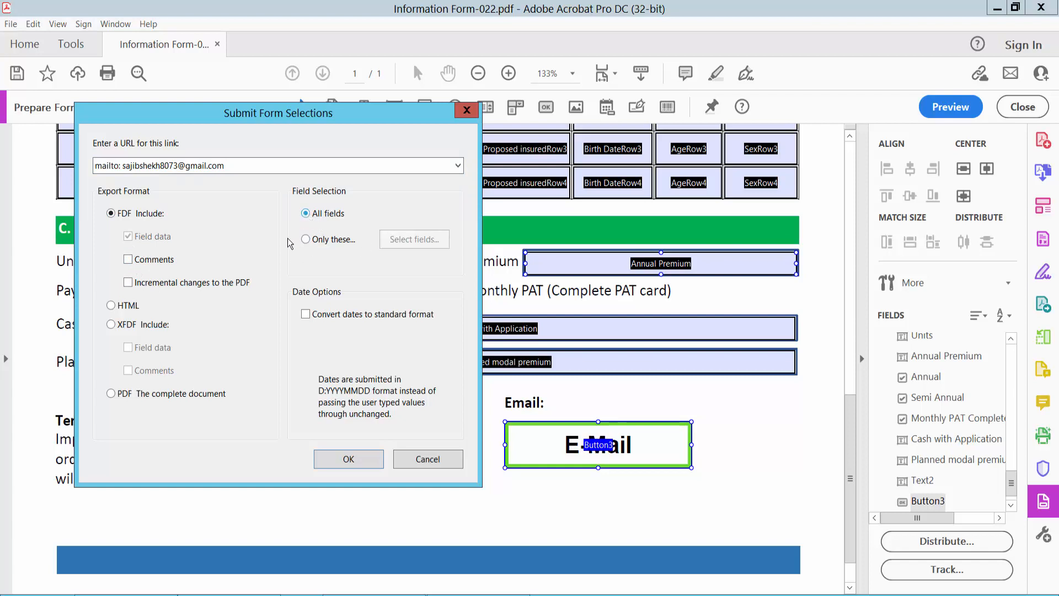
{"action": "left_click", "coordinate": [118, 307]}
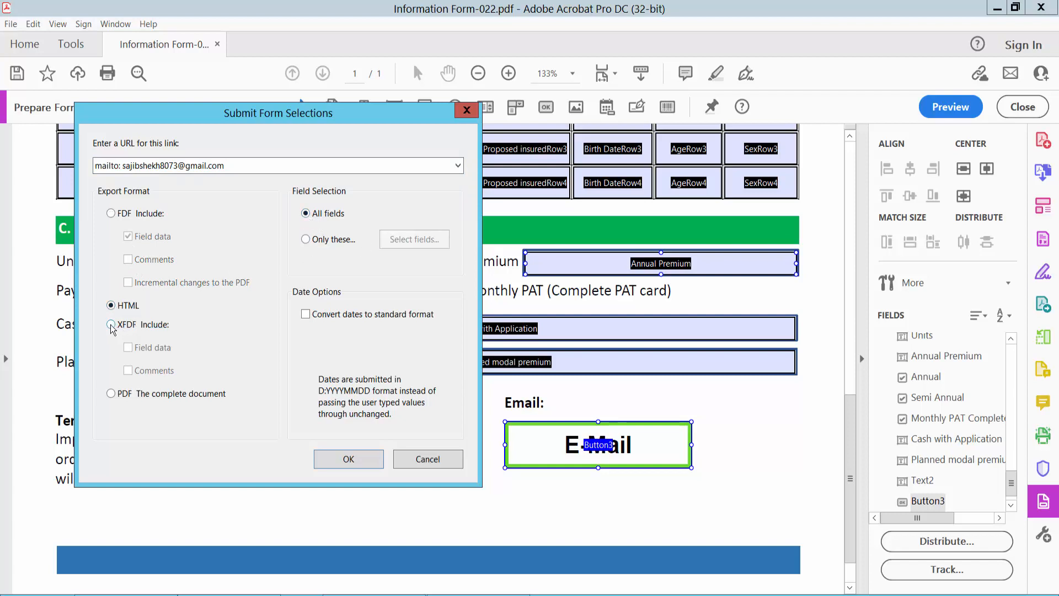
{"action": "left_click", "coordinate": [112, 325]}
{"action": "left_click", "coordinate": [112, 395]}
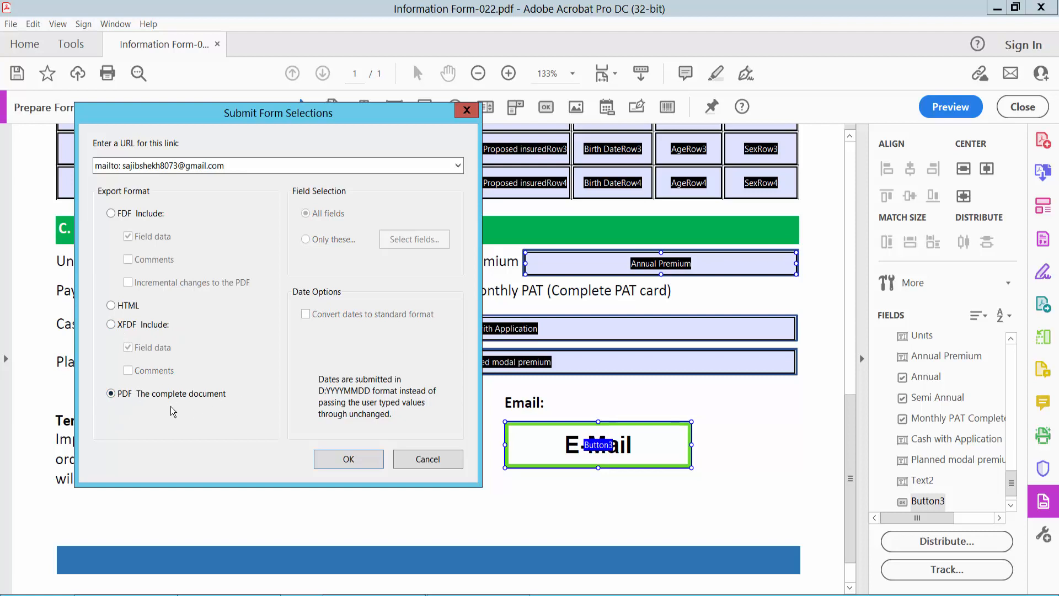
{"action": "left_click", "coordinate": [346, 462]}
{"action": "left_click", "coordinate": [447, 489]}
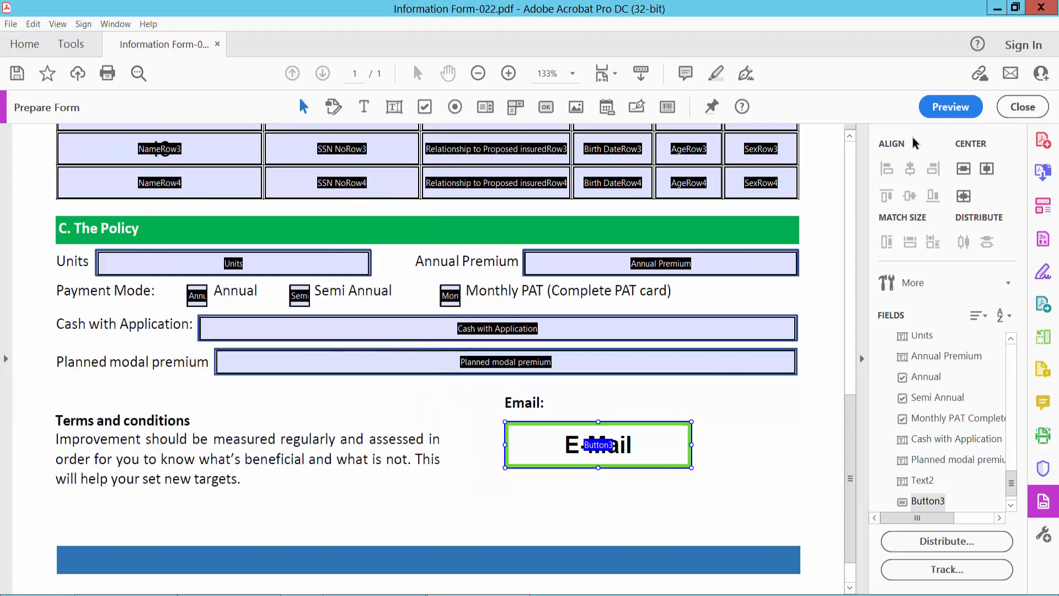
Preview the form and test E-Mail, sending through the default Microsoft Outlook application.
{"action": "left_click", "coordinate": [938, 111]}
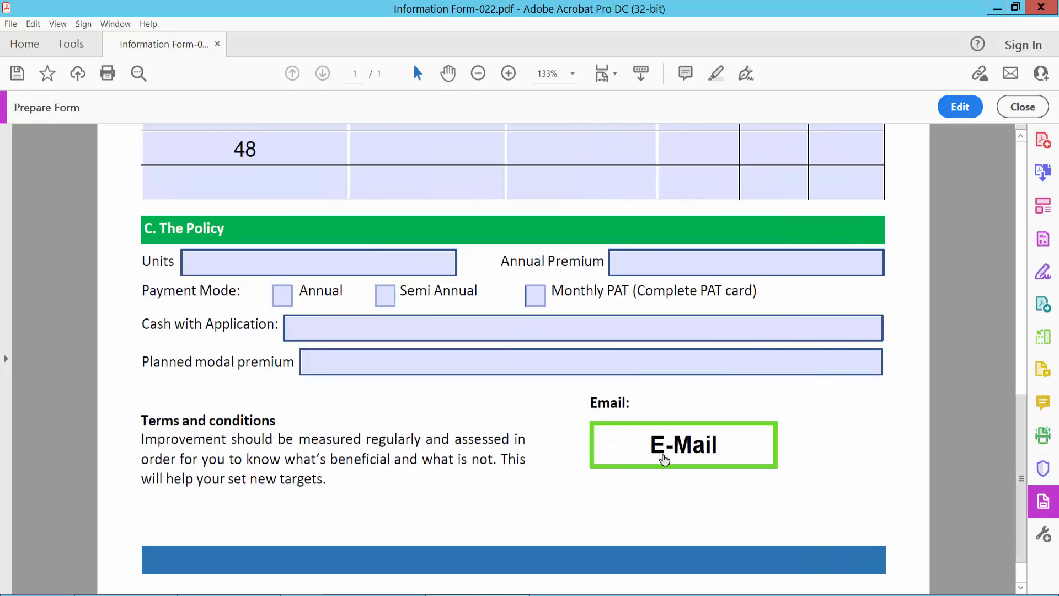
{"action": "left_click", "coordinate": [683, 448]}
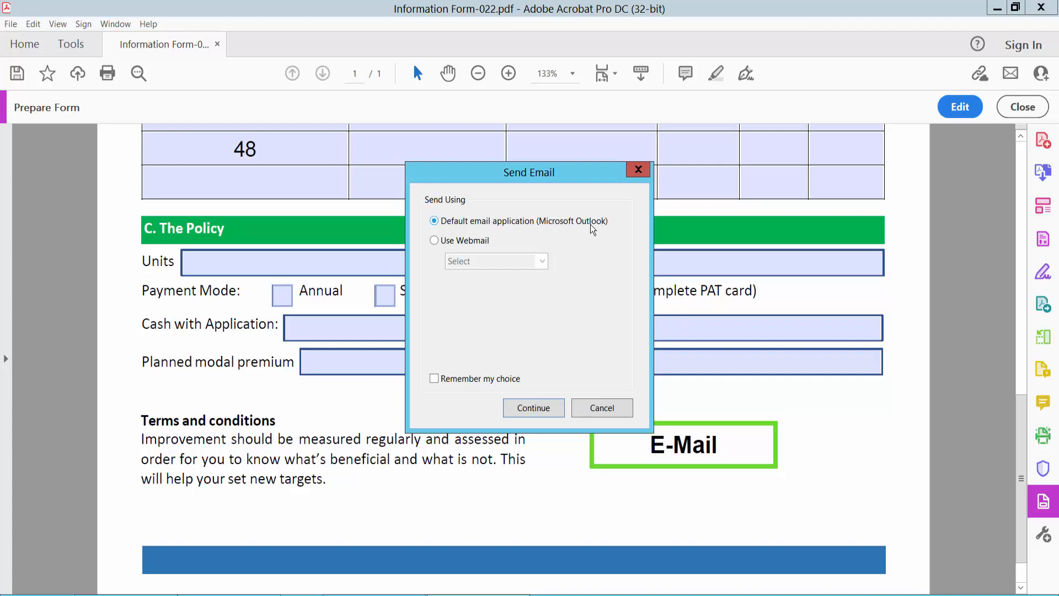
{"action": "left_click", "coordinate": [435, 241]}
{"action": "left_click", "coordinate": [542, 262]}
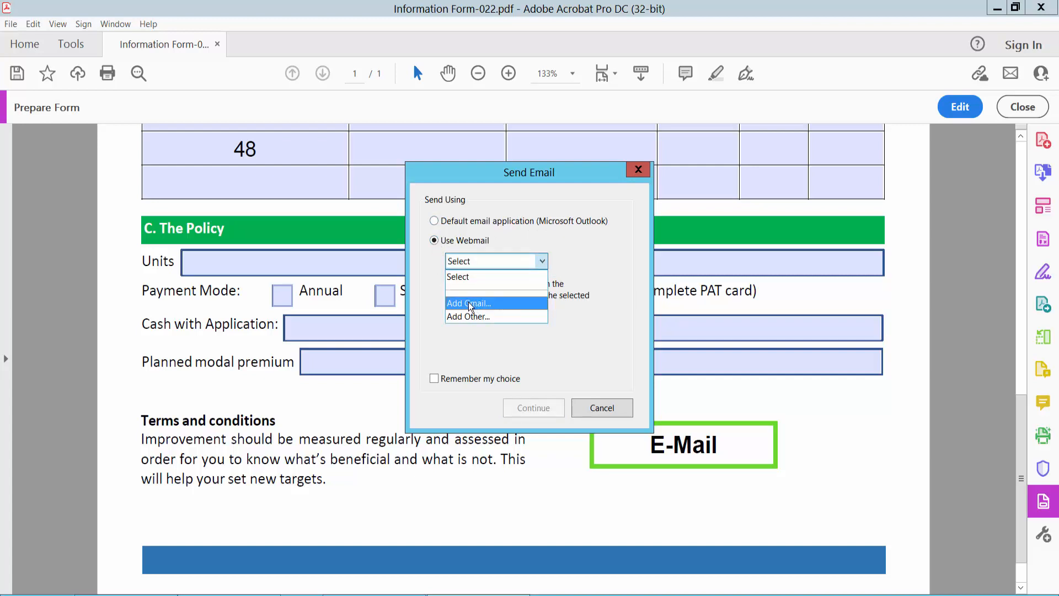
{"action": "left_click", "coordinate": [523, 237]}
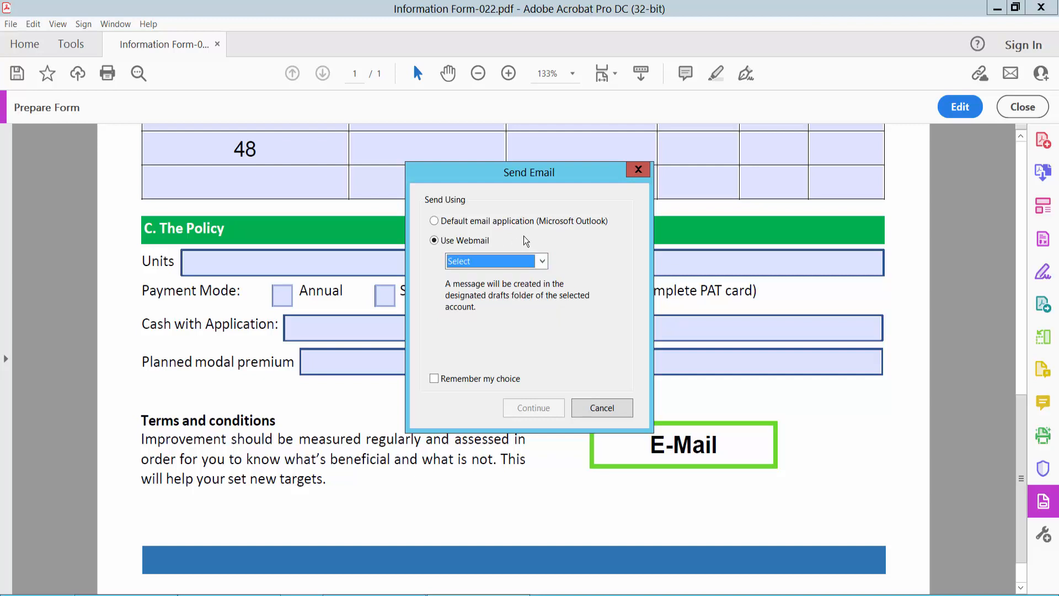
{"action": "left_click", "coordinate": [435, 221]}
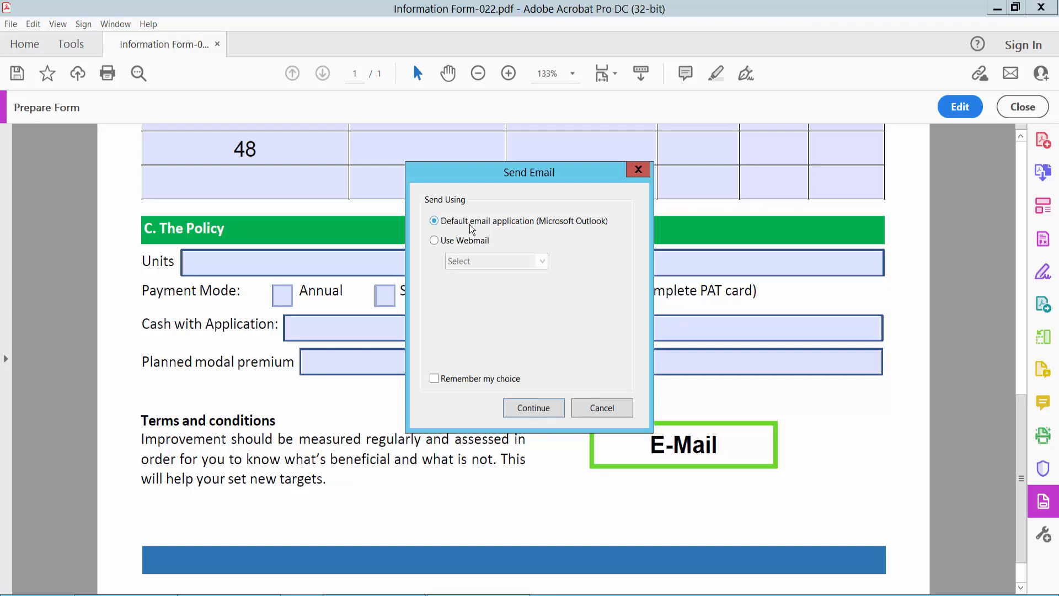
{"action": "left_click", "coordinate": [530, 409]}
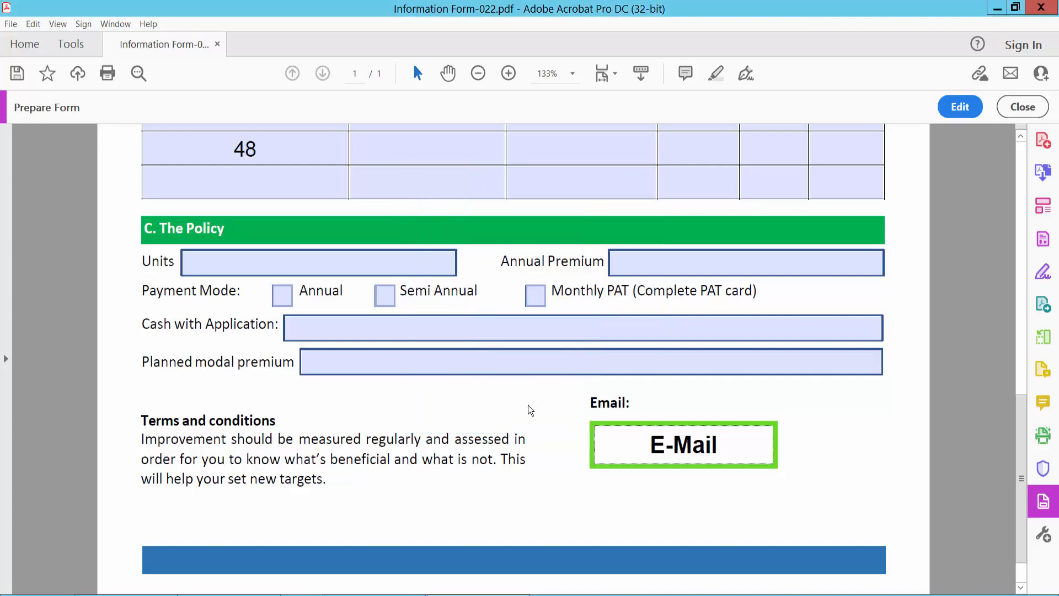